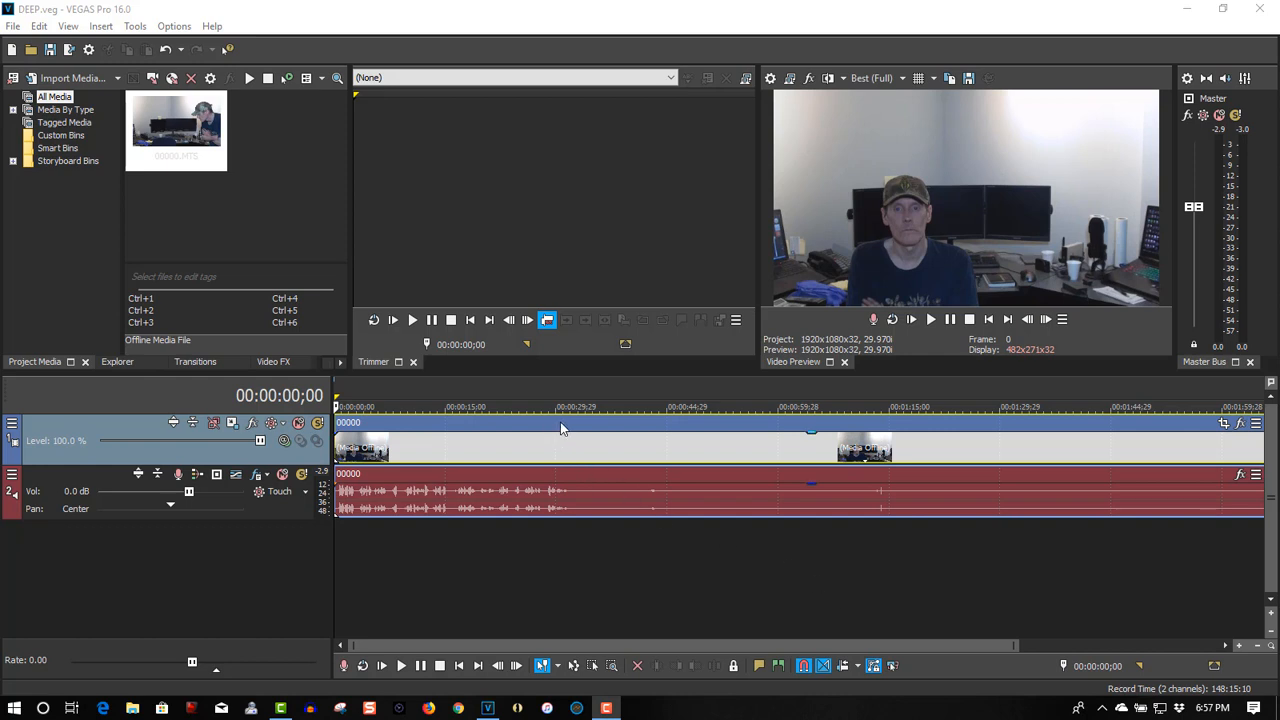
# Play the opening seconds of the clip, then check the frame at about 00:00:42;10
pyautogui.click(930, 320)
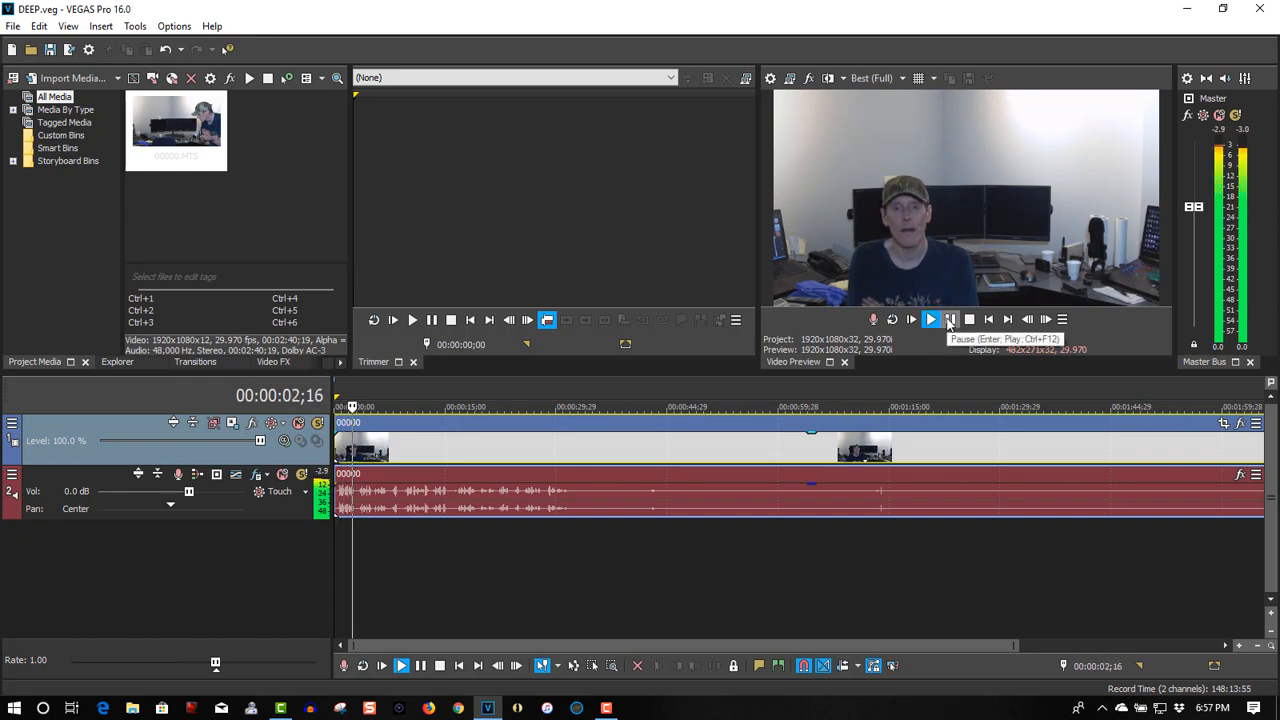
pyautogui.click(949, 320)
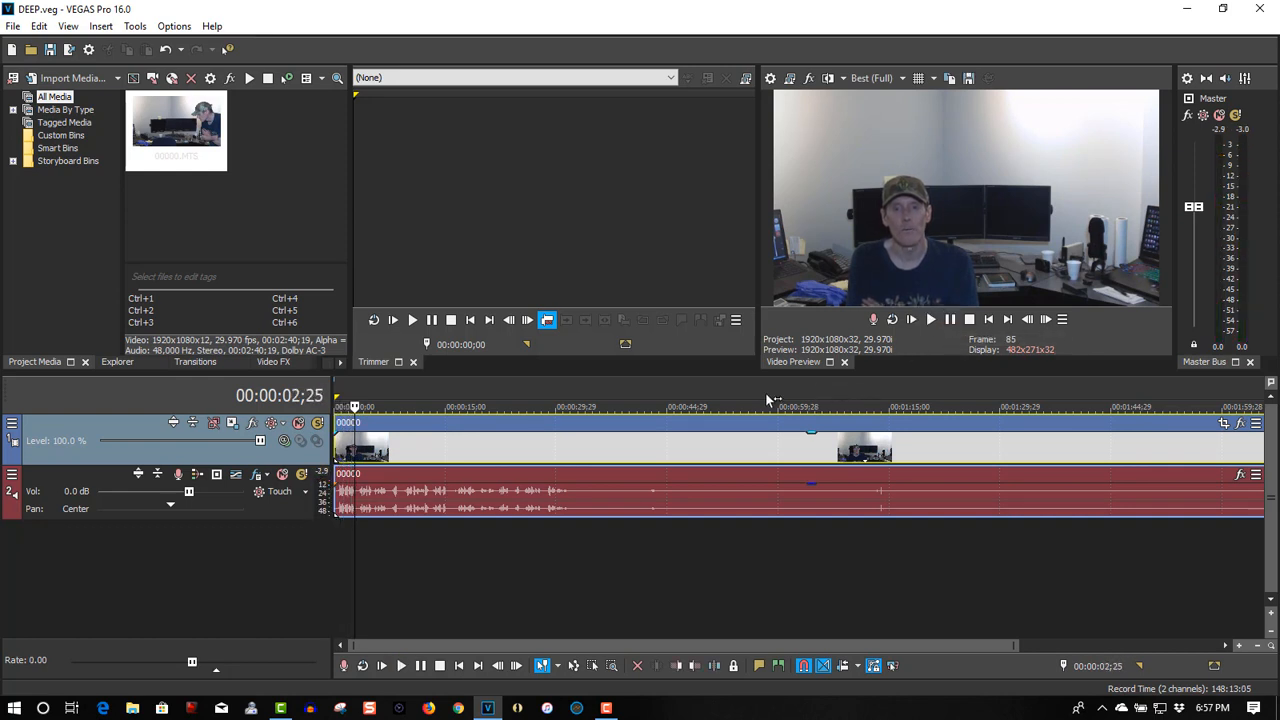
pyautogui.click(648, 405)
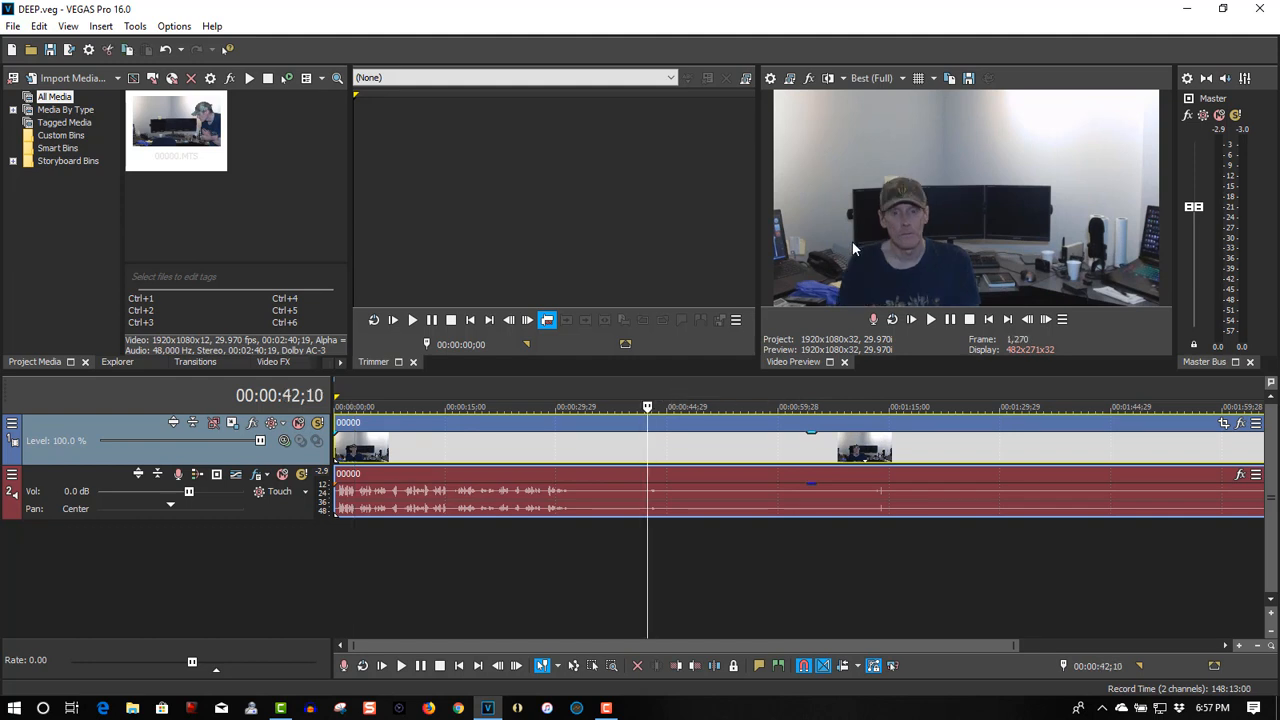
# Split the video and audio clip at 00:01:33;09, where the subject stands beside the desk
pyautogui.click(684, 400)
pyautogui.click(722, 400)
pyautogui.moveTo(770, 397); pyautogui.dragTo(1025, 449)
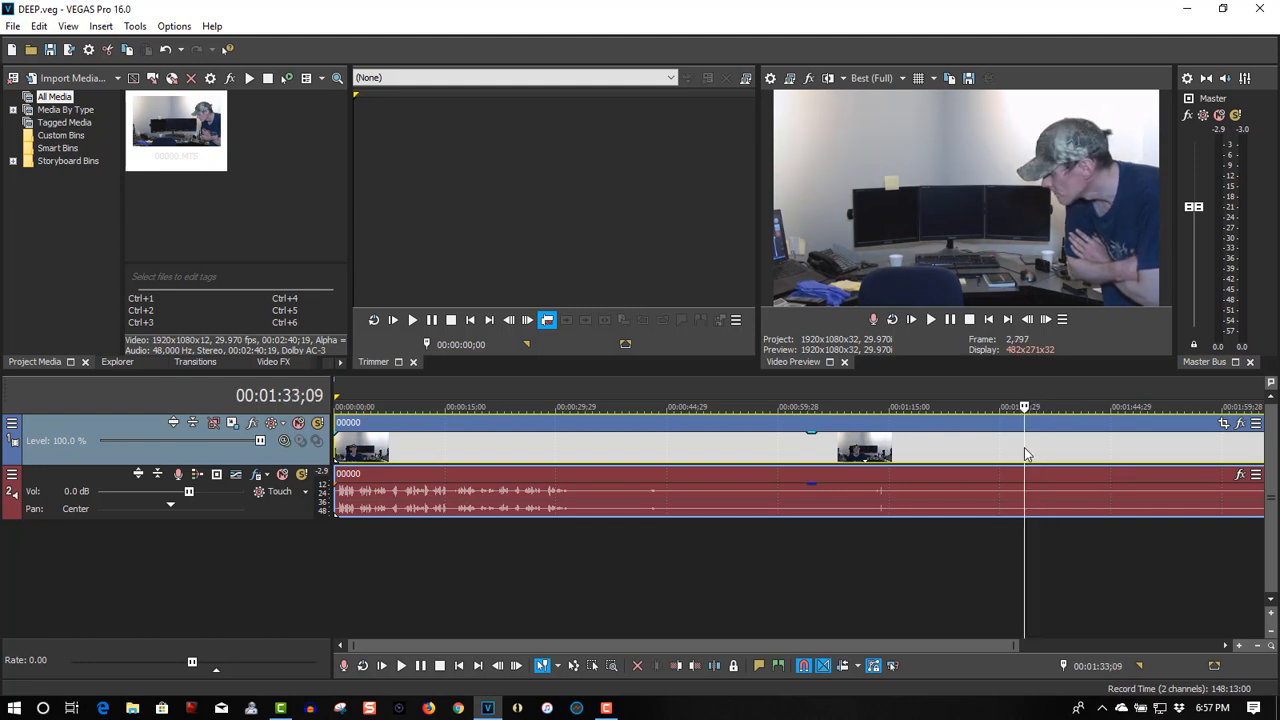
pyautogui.press('s')
pyautogui.scroll(1, 827, 596)
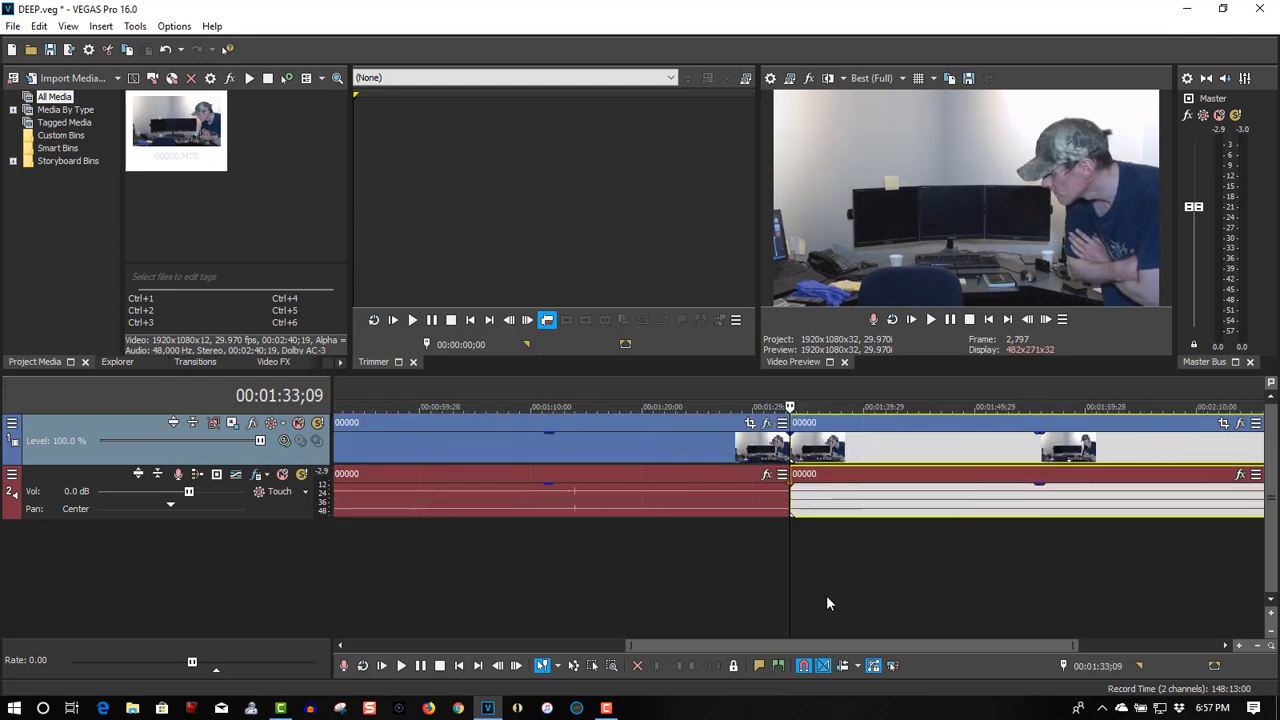
# Insert a new empty video track above the existing video track
pyautogui.moveTo(760, 647); pyautogui.dragTo(968, 644)
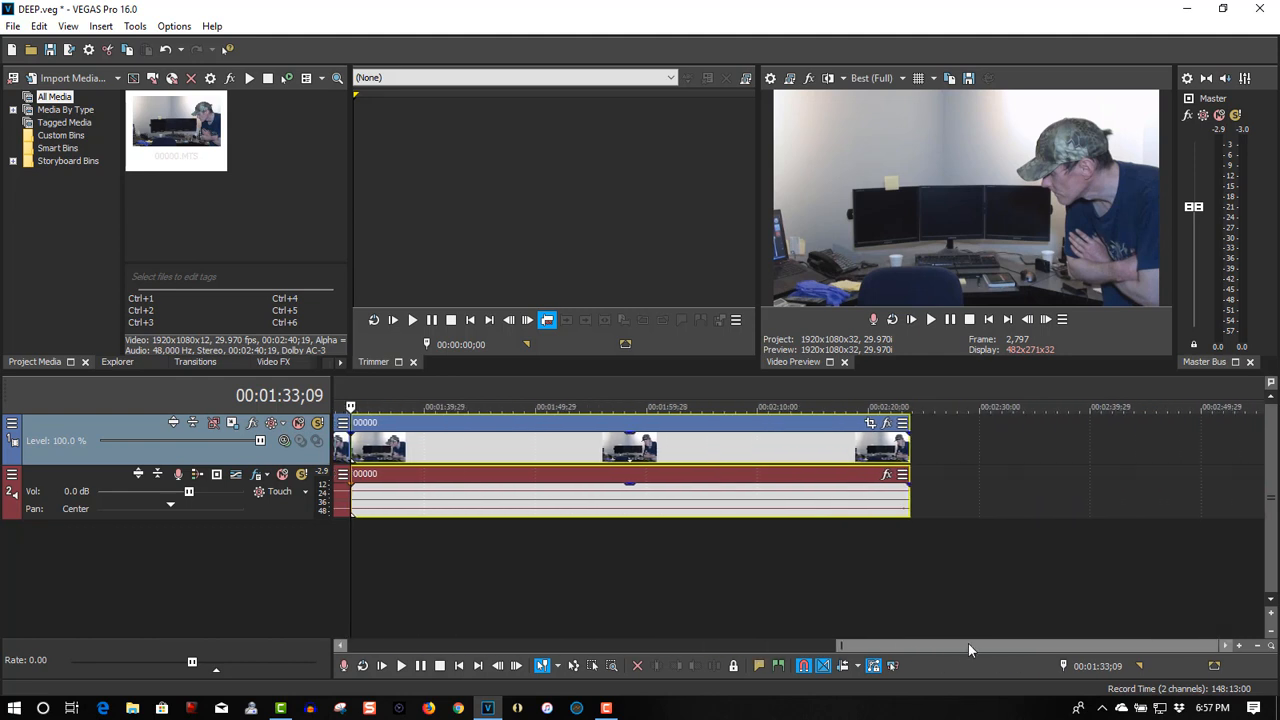
pyautogui.rightClick(984, 434)
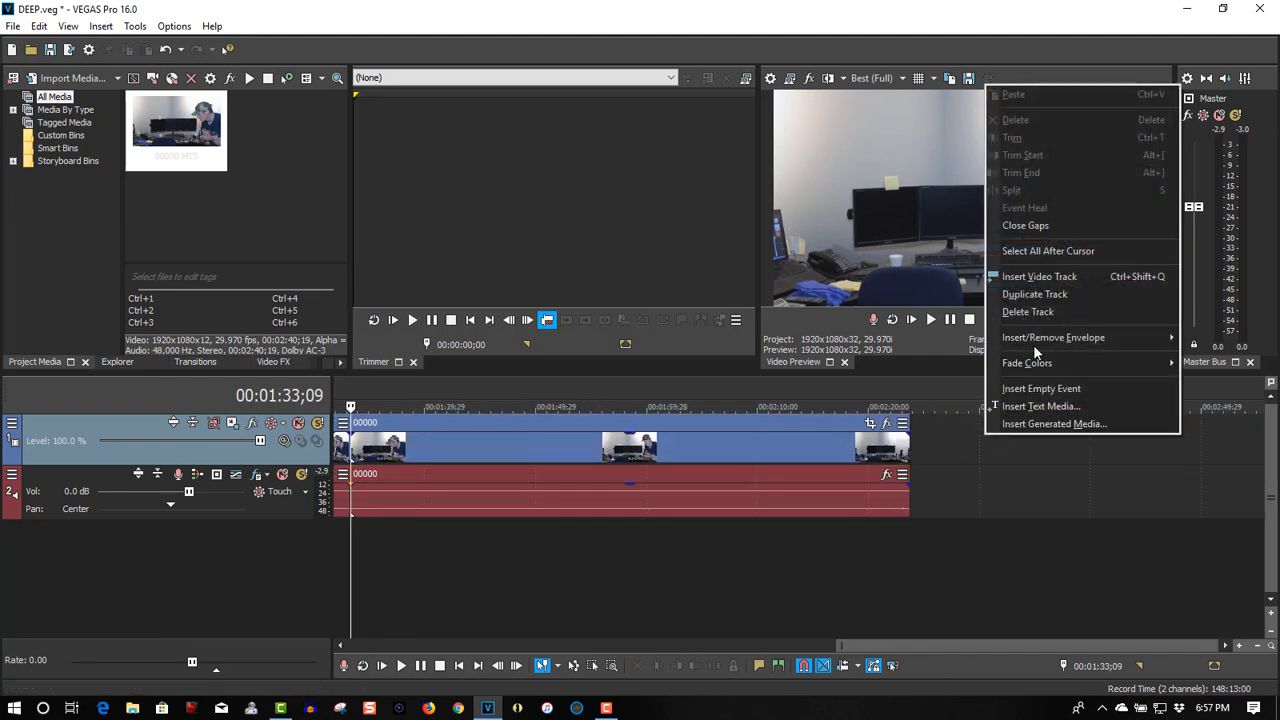
pyautogui.click(1039, 276)
# Play the talking section around 20 to 22 seconds and place a timeline marker at about 00:00:22;04
pyautogui.moveTo(1040, 644); pyautogui.dragTo(537, 648)
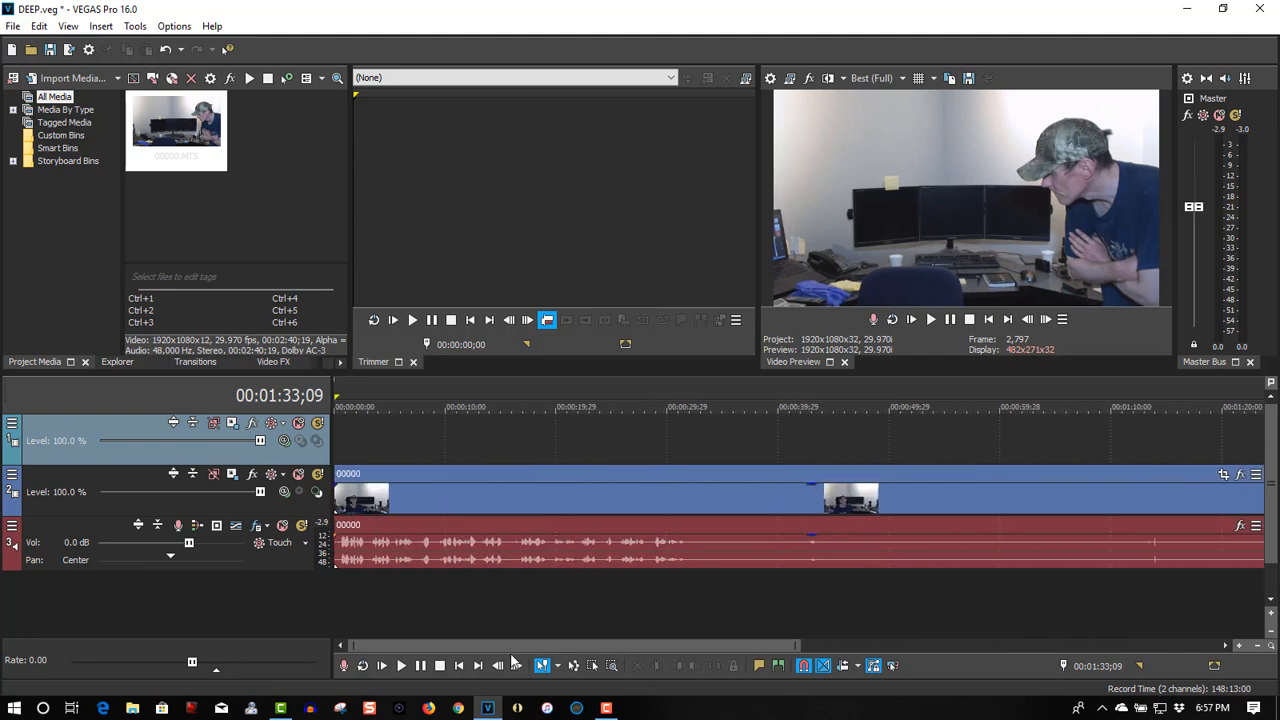
pyautogui.click(580, 403)
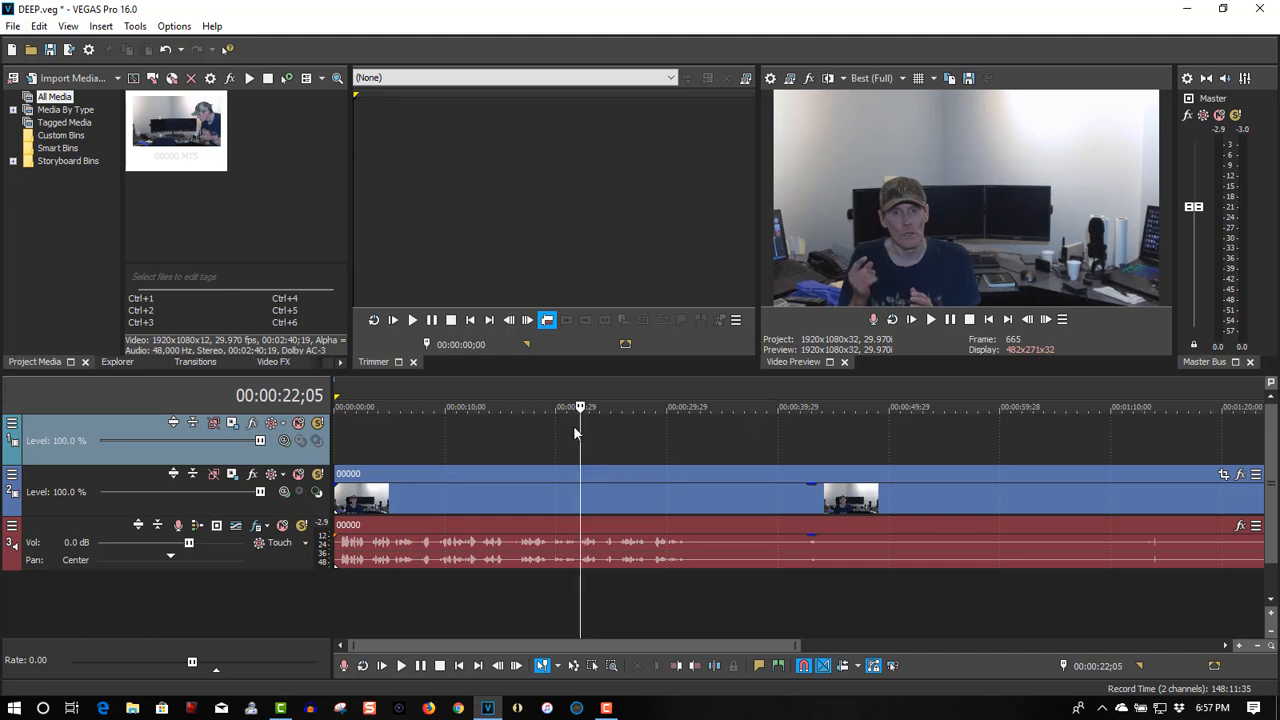
pyautogui.click(557, 402)
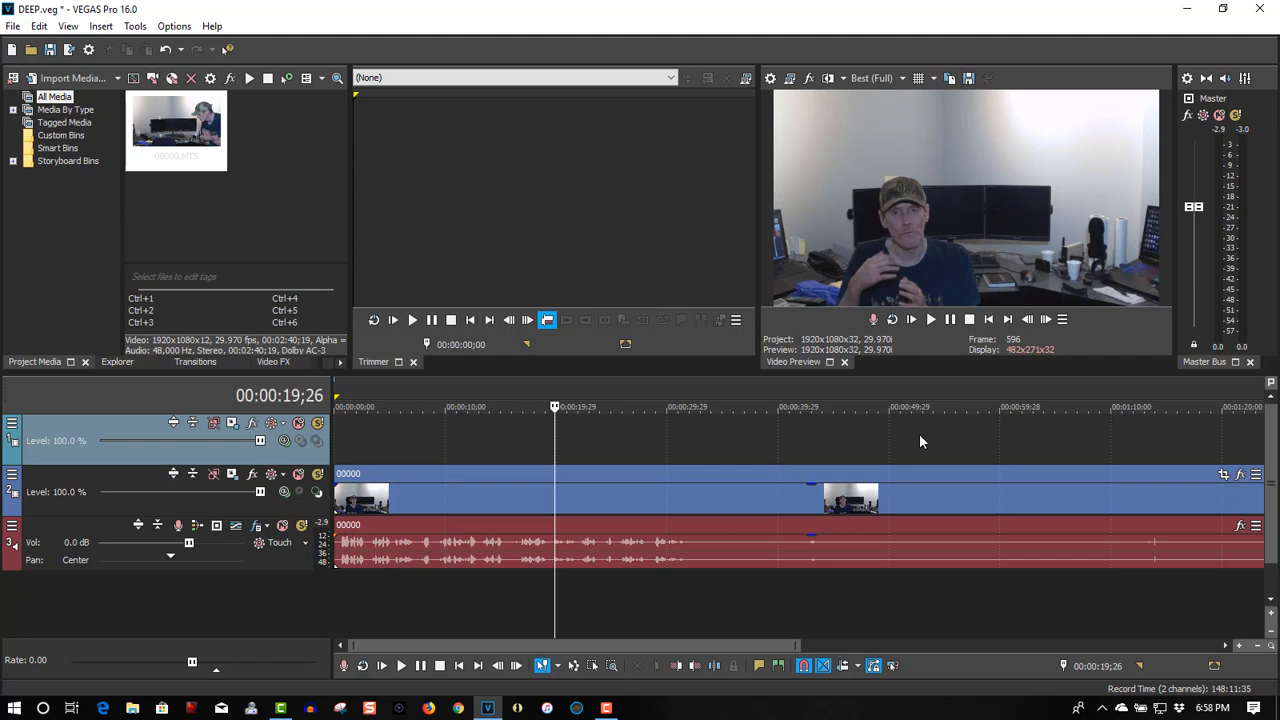
pyautogui.click(931, 320)
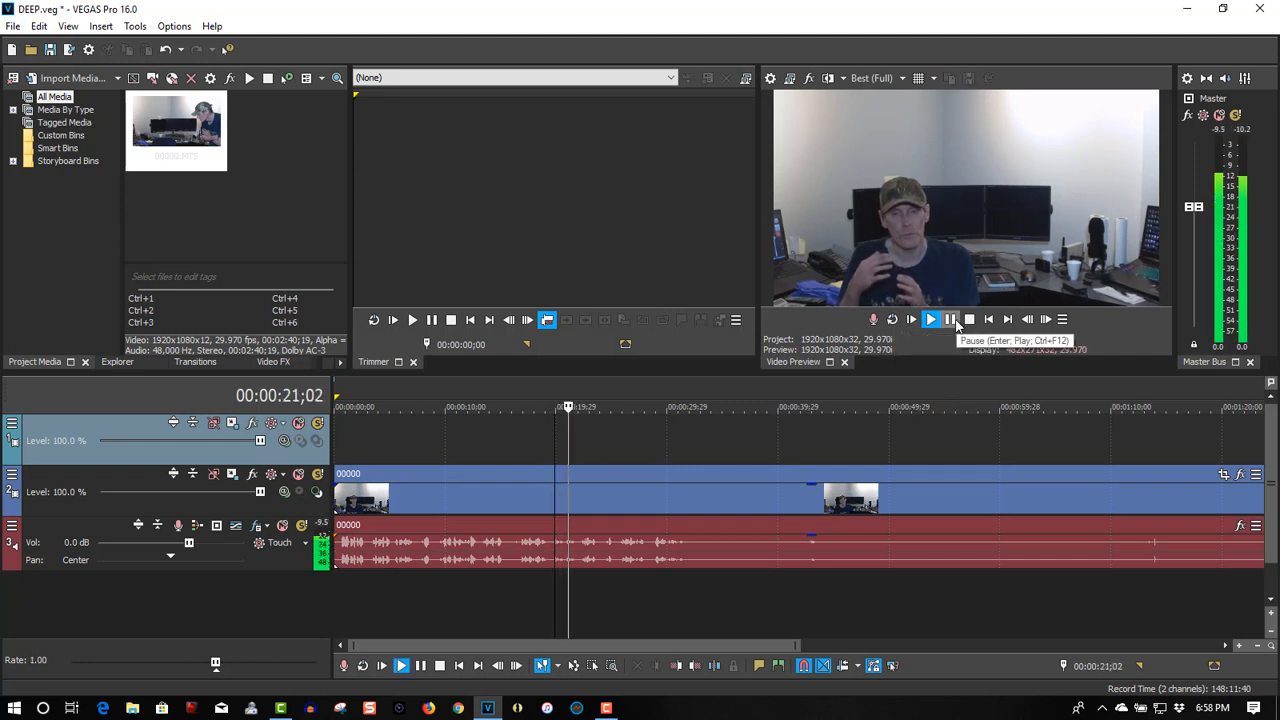
pyautogui.click(950, 320)
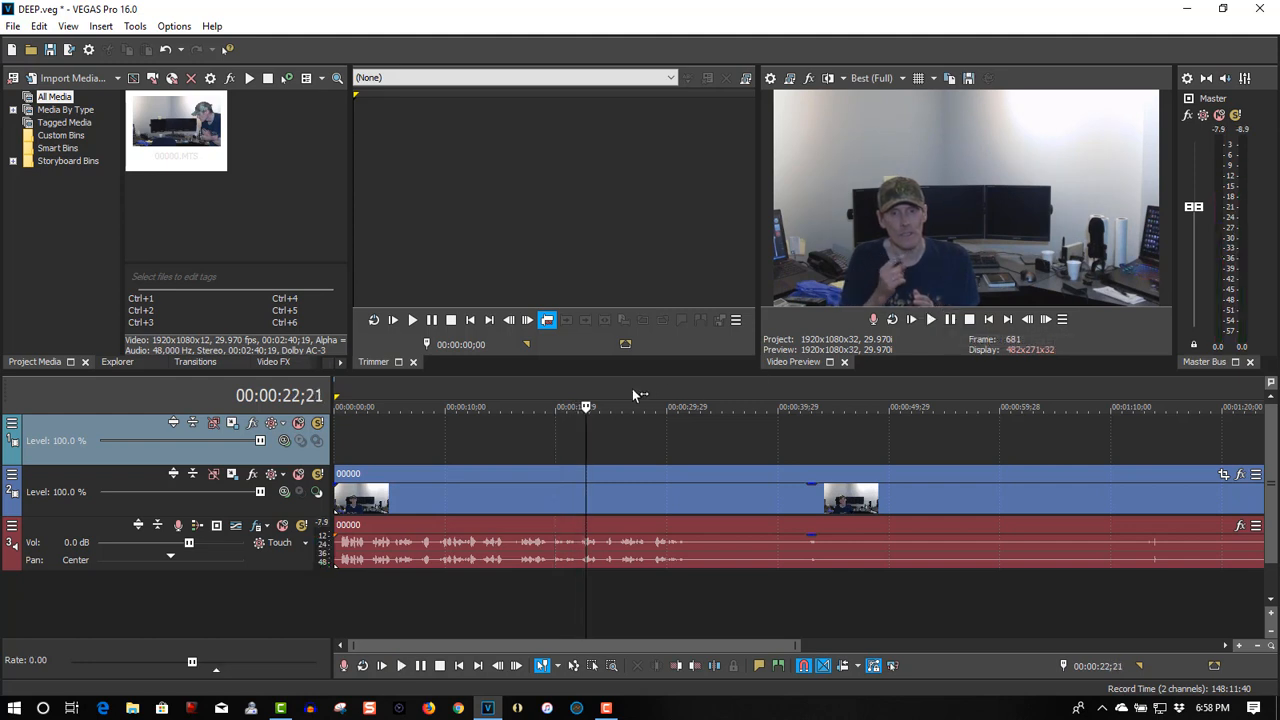
pyautogui.click(579, 392)
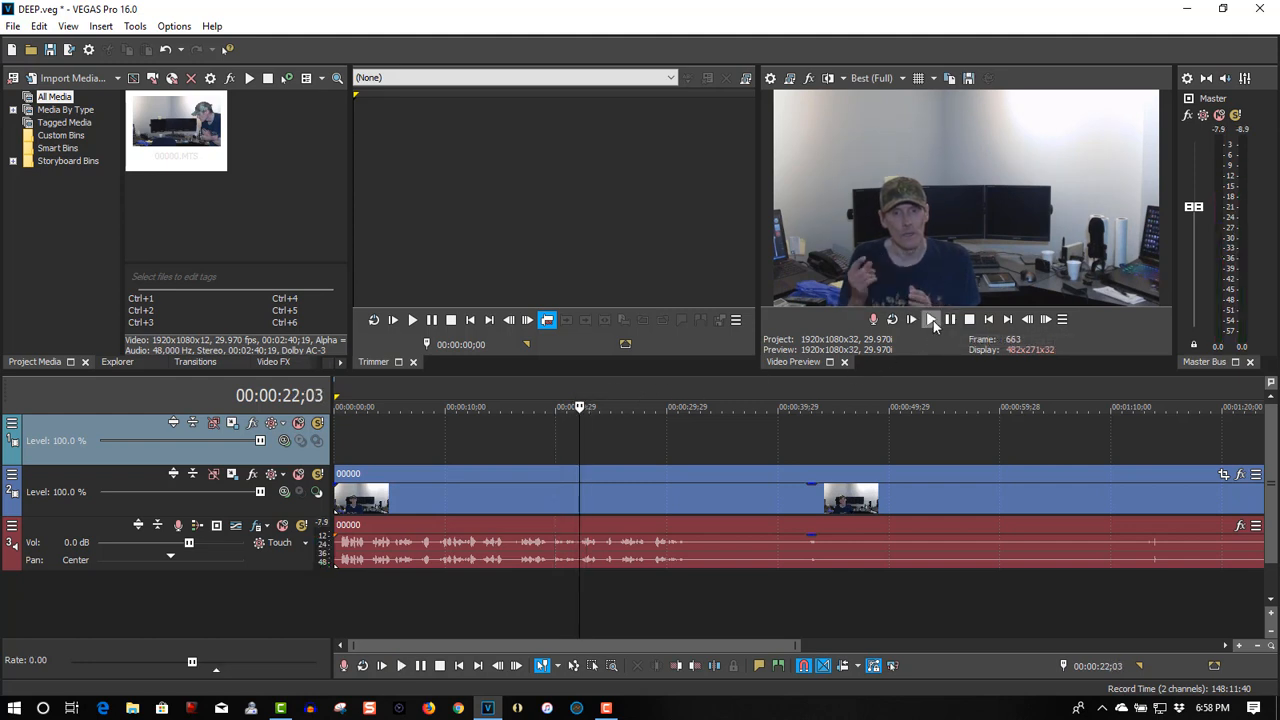
pyautogui.click(568, 390)
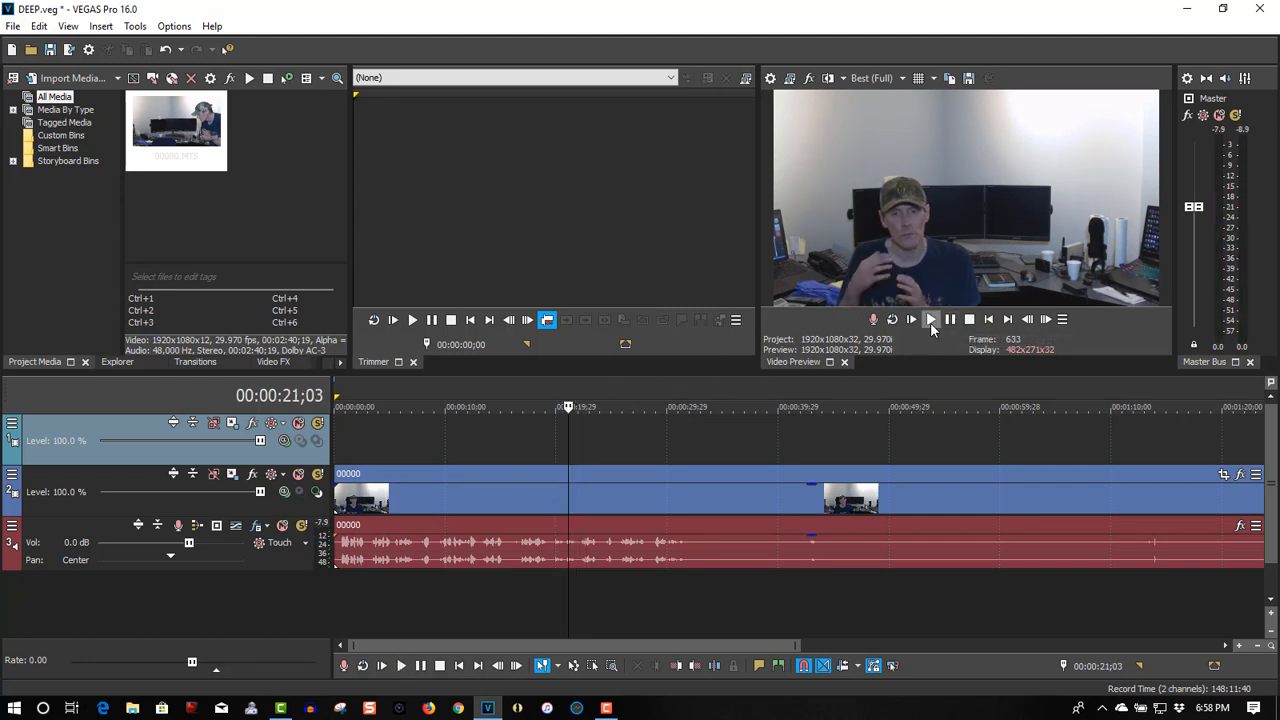
pyautogui.click(930, 319)
pyautogui.click(954, 324)
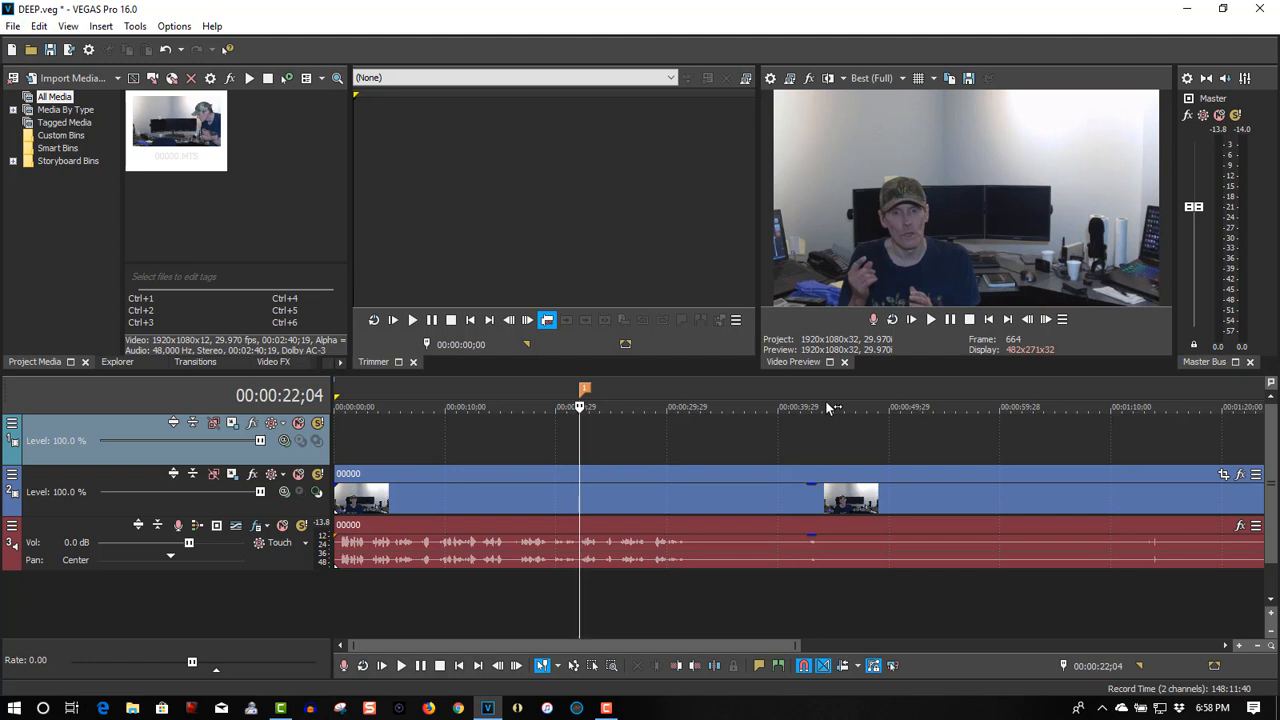
# Move the second part of the split clip about 4:25 later and delete its audio event
pyautogui.moveTo(672, 641); pyautogui.dragTo(996, 642)
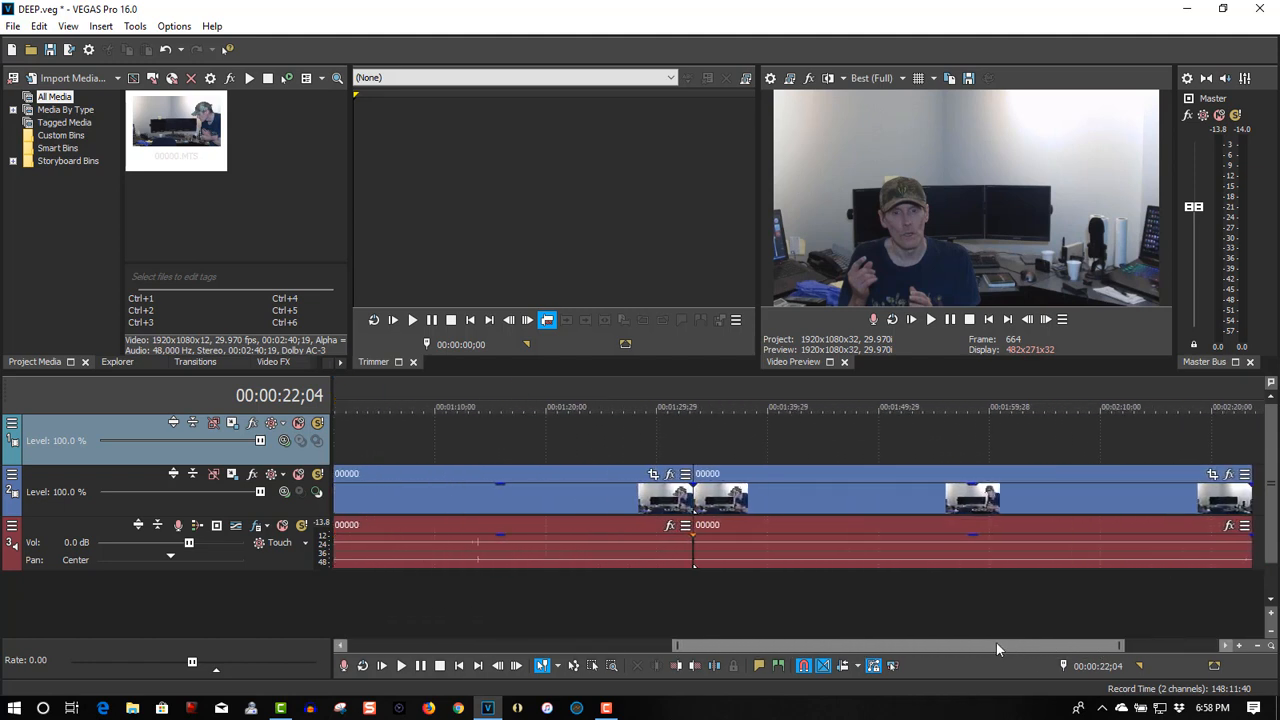
pyautogui.moveTo(886, 503); pyautogui.dragTo(945, 505)
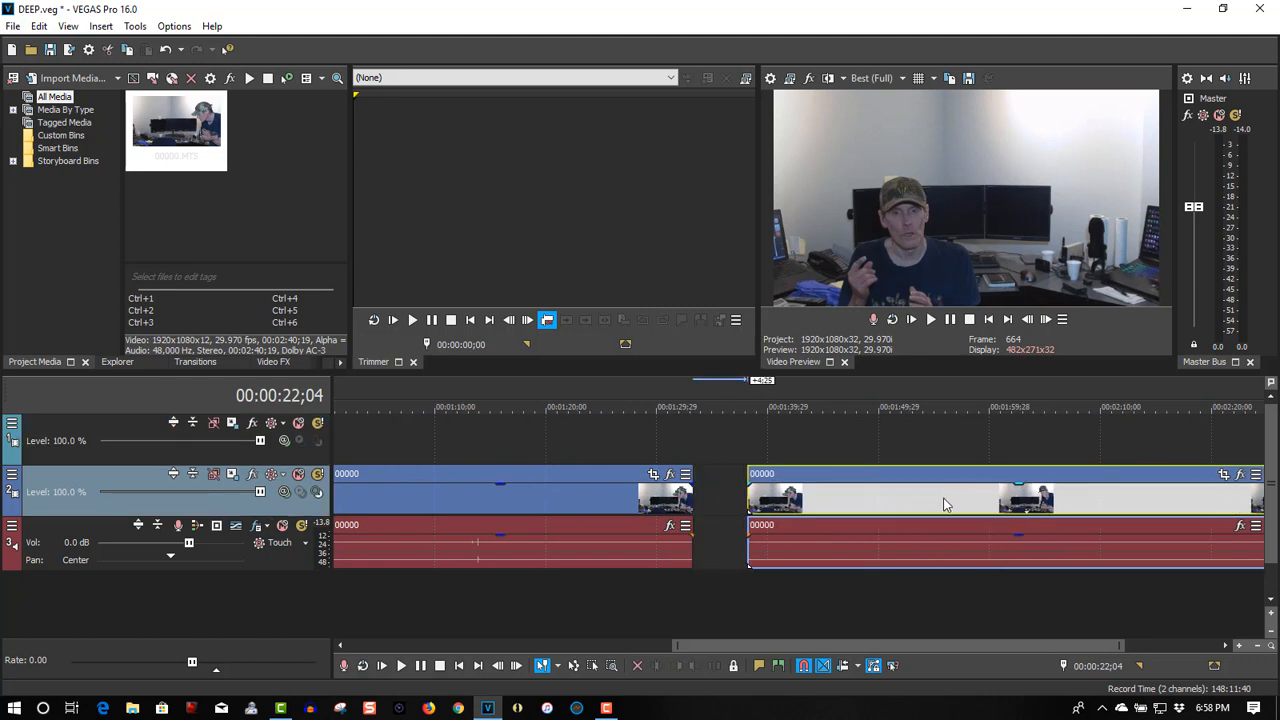
pyautogui.click(944, 504)
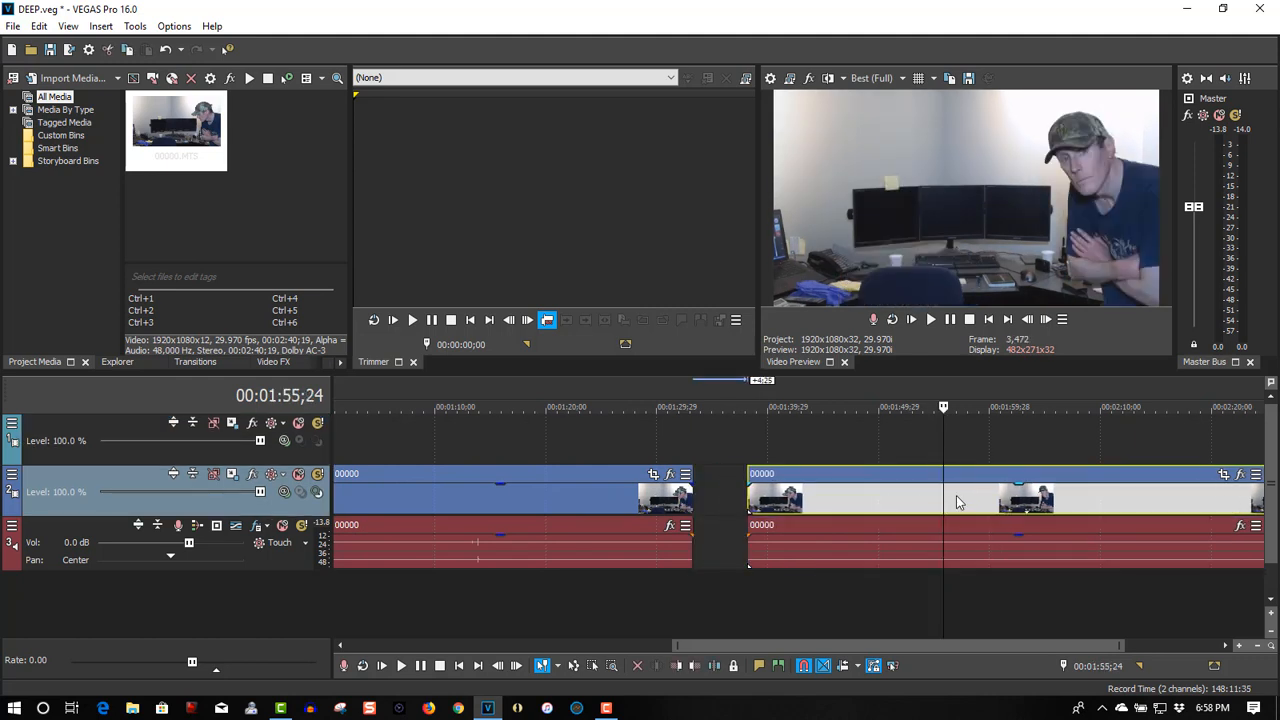
pyautogui.click(951, 550)
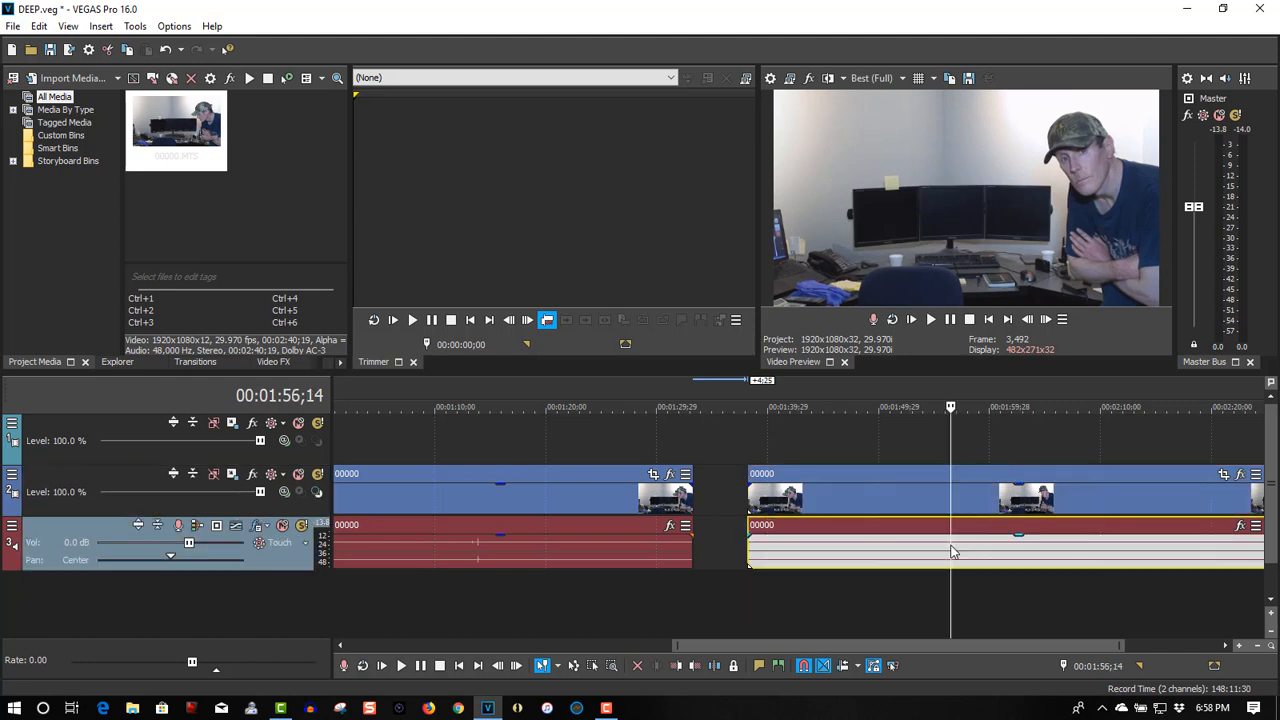
pyautogui.press('Delete')
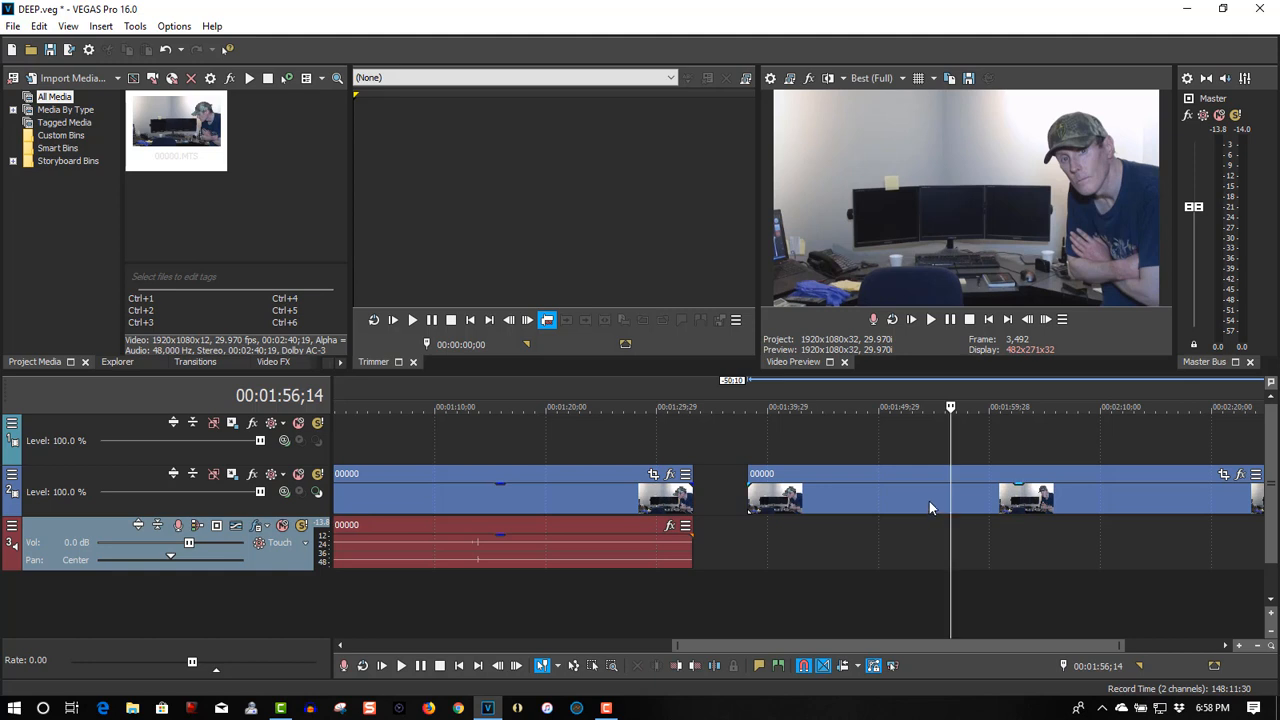
# Move the separated video event onto the new upper track so that it starts at the marker near 22 seconds
pyautogui.moveTo(929, 507); pyautogui.dragTo(625, 450)
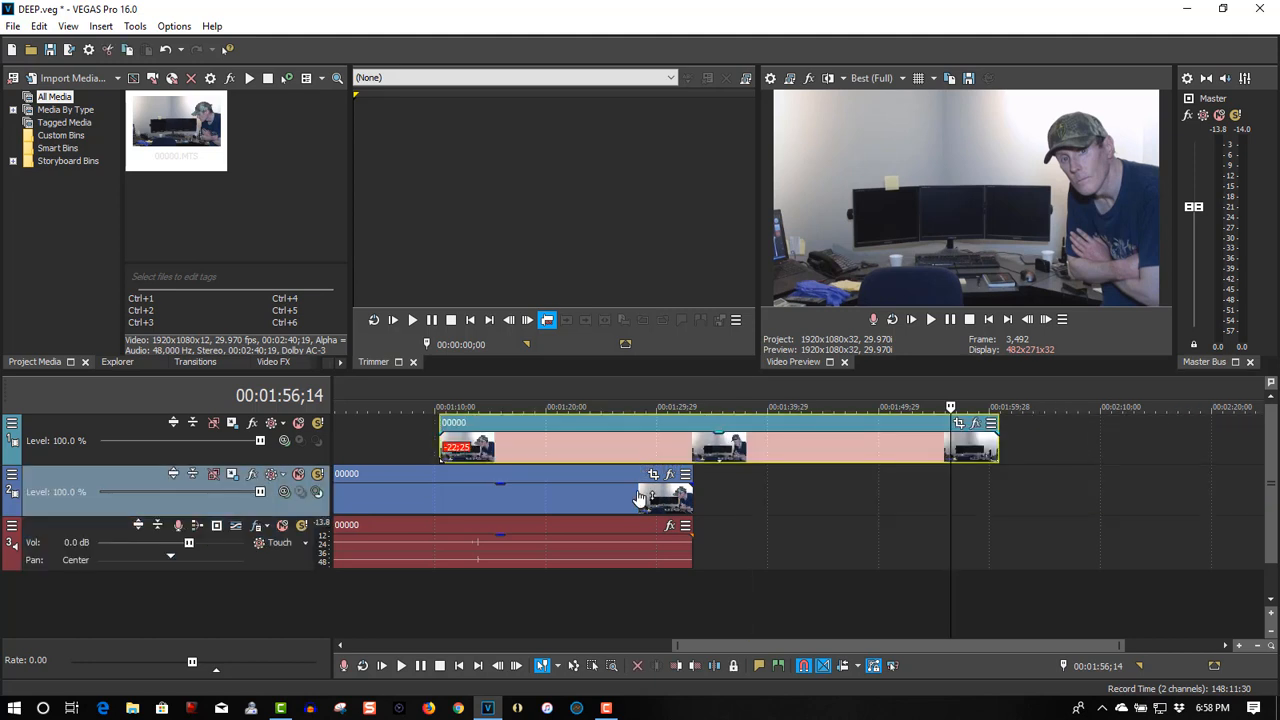
pyautogui.moveTo(808, 645); pyautogui.dragTo(608, 645)
pyautogui.moveTo(1008, 461); pyautogui.dragTo(566, 448)
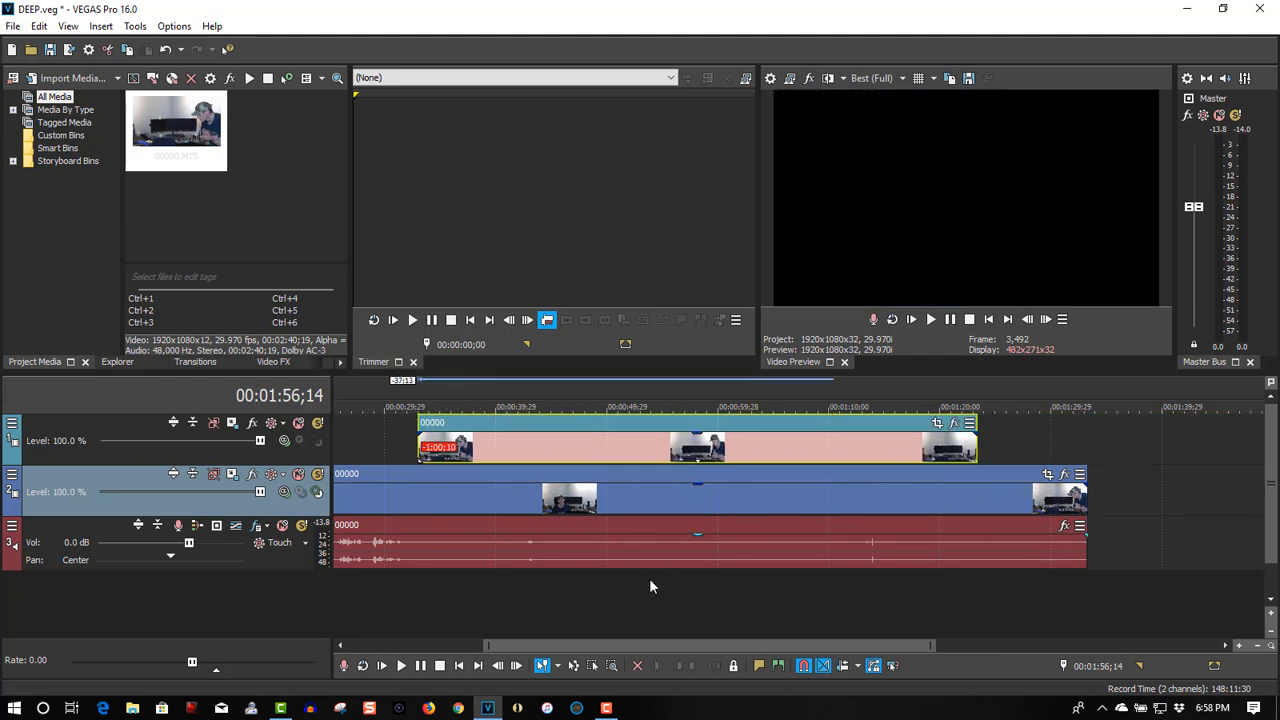
pyautogui.moveTo(685, 645); pyautogui.dragTo(585, 645)
pyautogui.moveTo(757, 469); pyautogui.dragTo(652, 457)
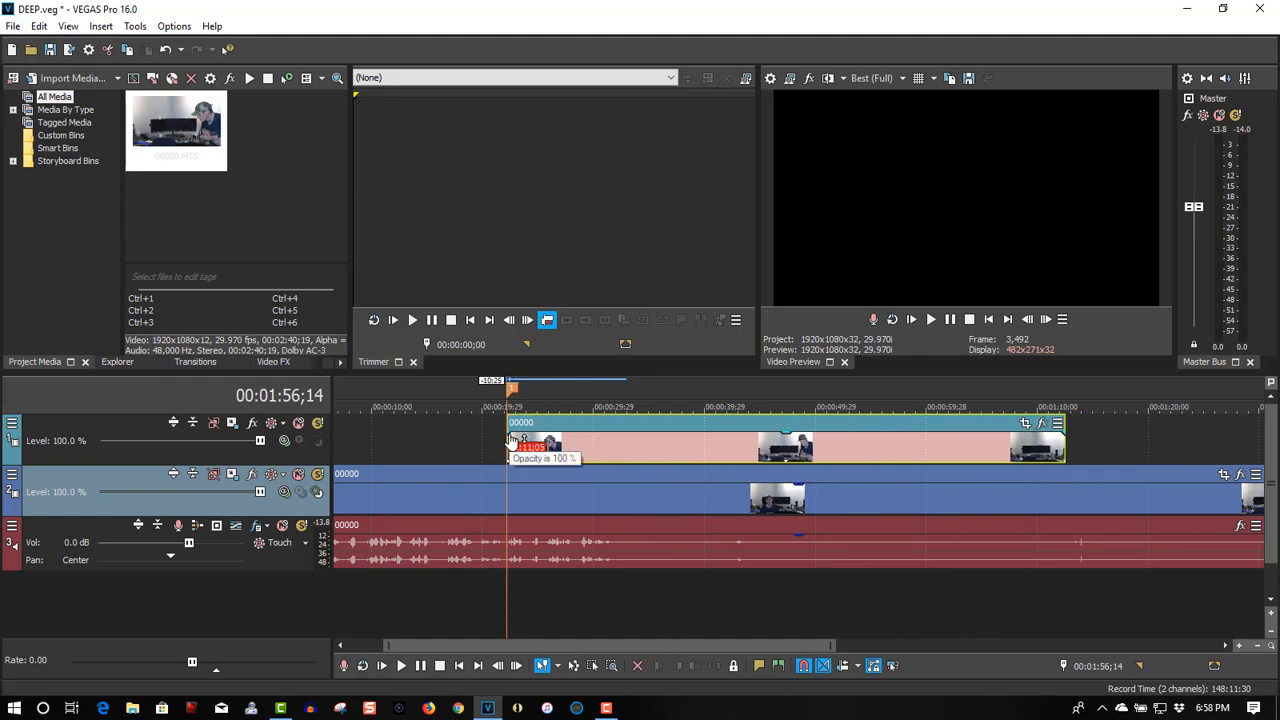
# Add a short fade-in to the upper video event and give it the linear fade curve
pyautogui.moveTo(512, 438); pyautogui.dragTo(528, 438)
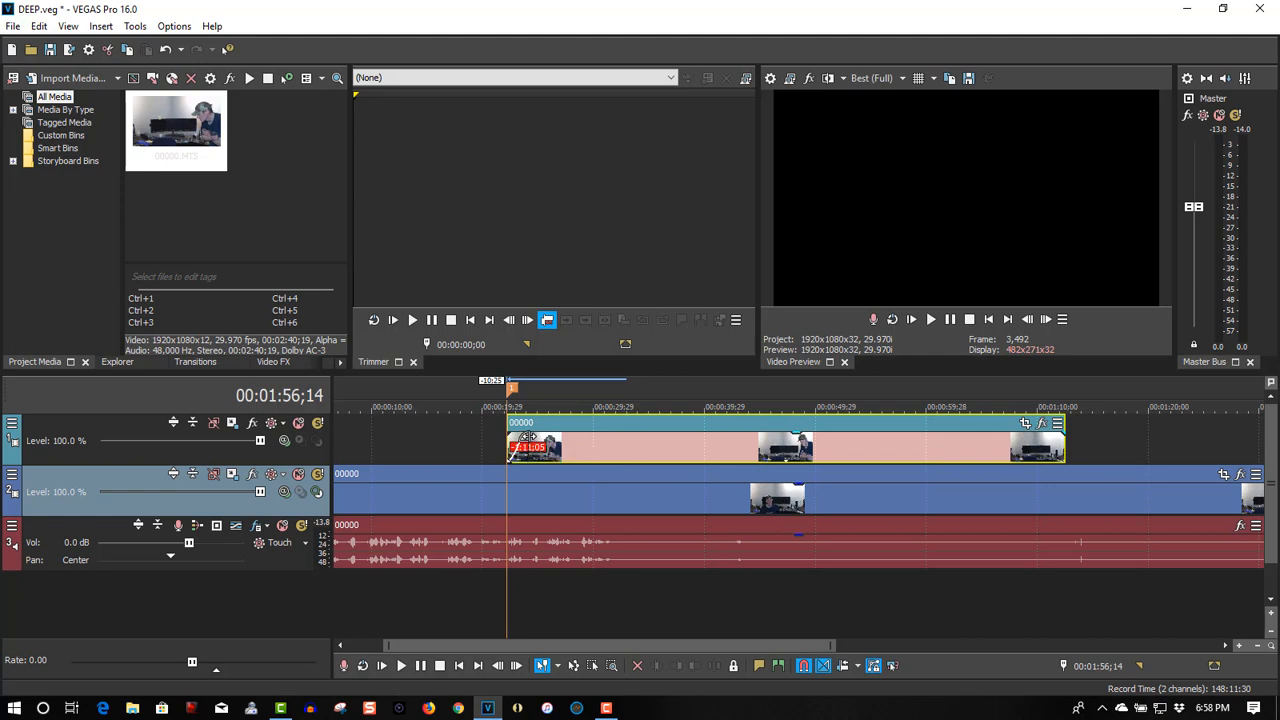
pyautogui.rightClick(524, 436)
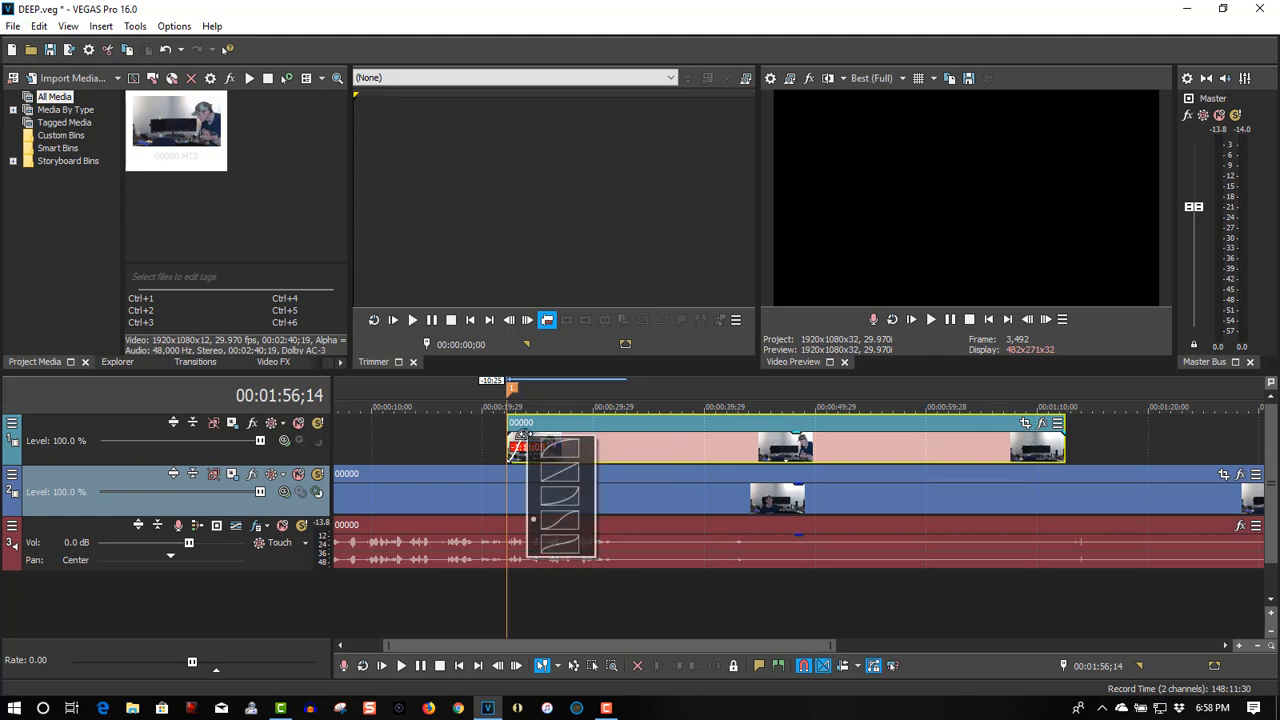
pyautogui.click(547, 470)
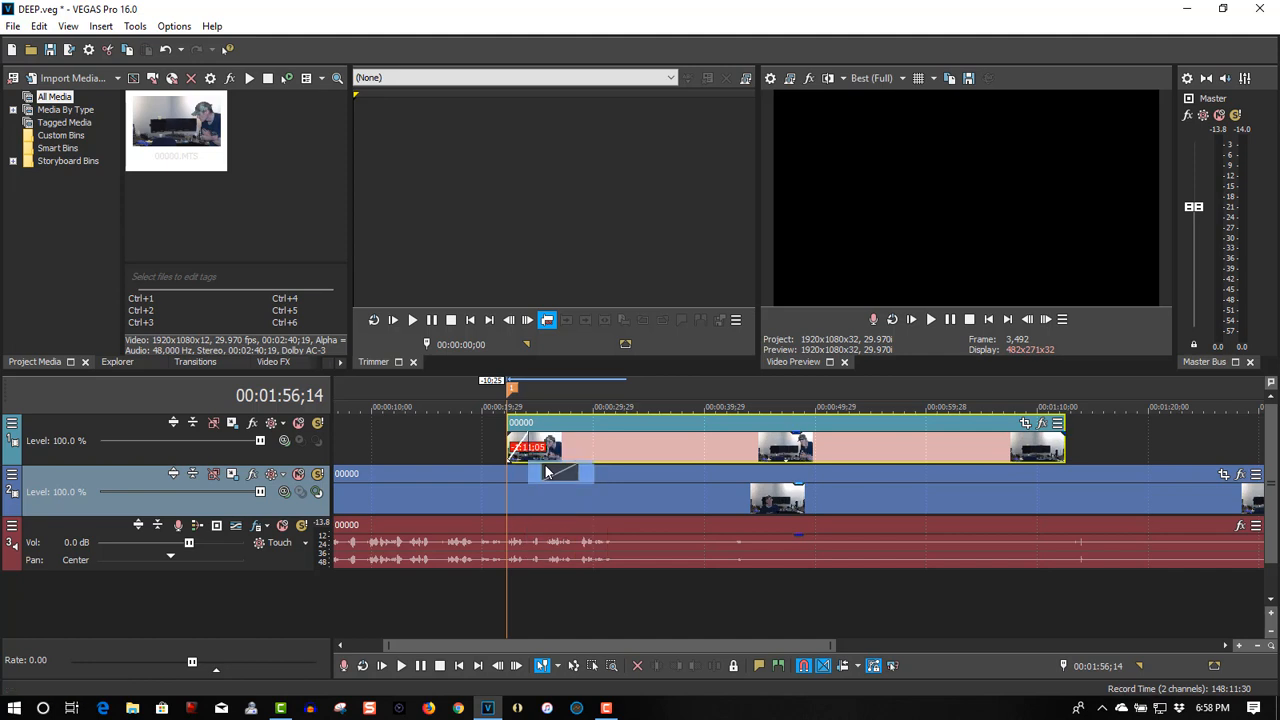
pyautogui.click(499, 440)
# Play the timeline from 00:00:20;20 through the fade-in to about 00:00:25;26
pyautogui.click(491, 392)
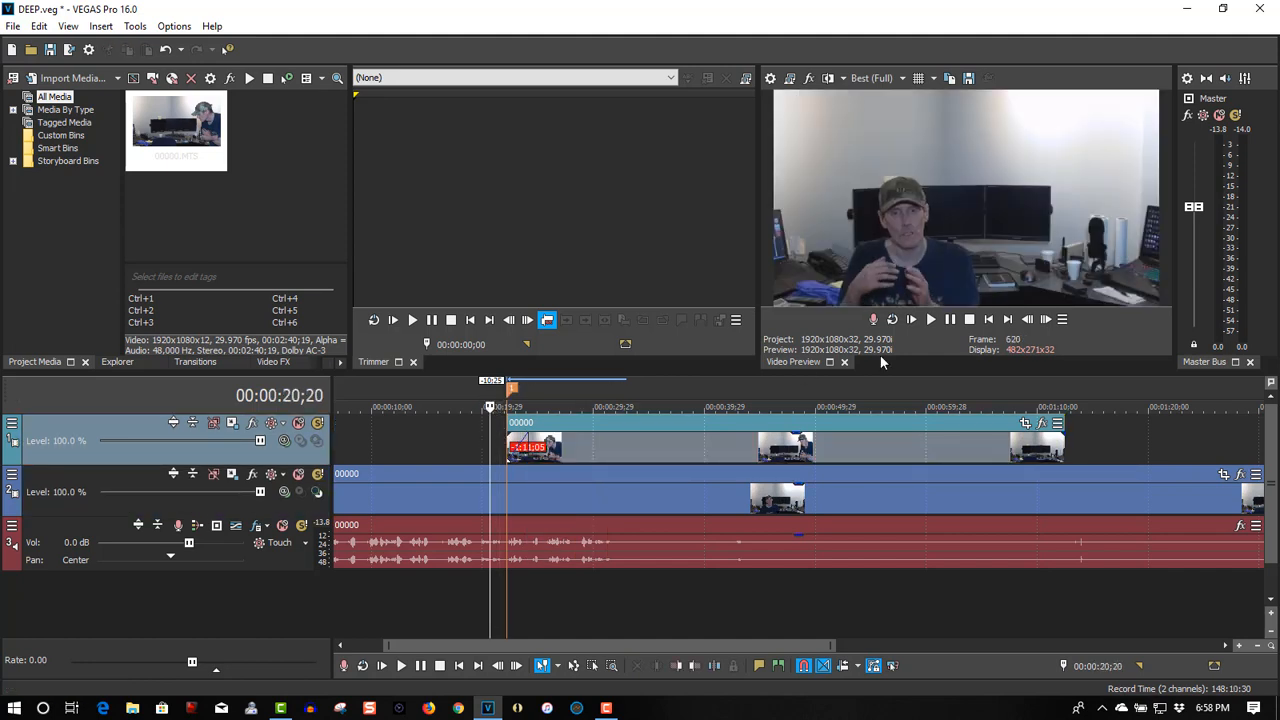
pyautogui.click(930, 320)
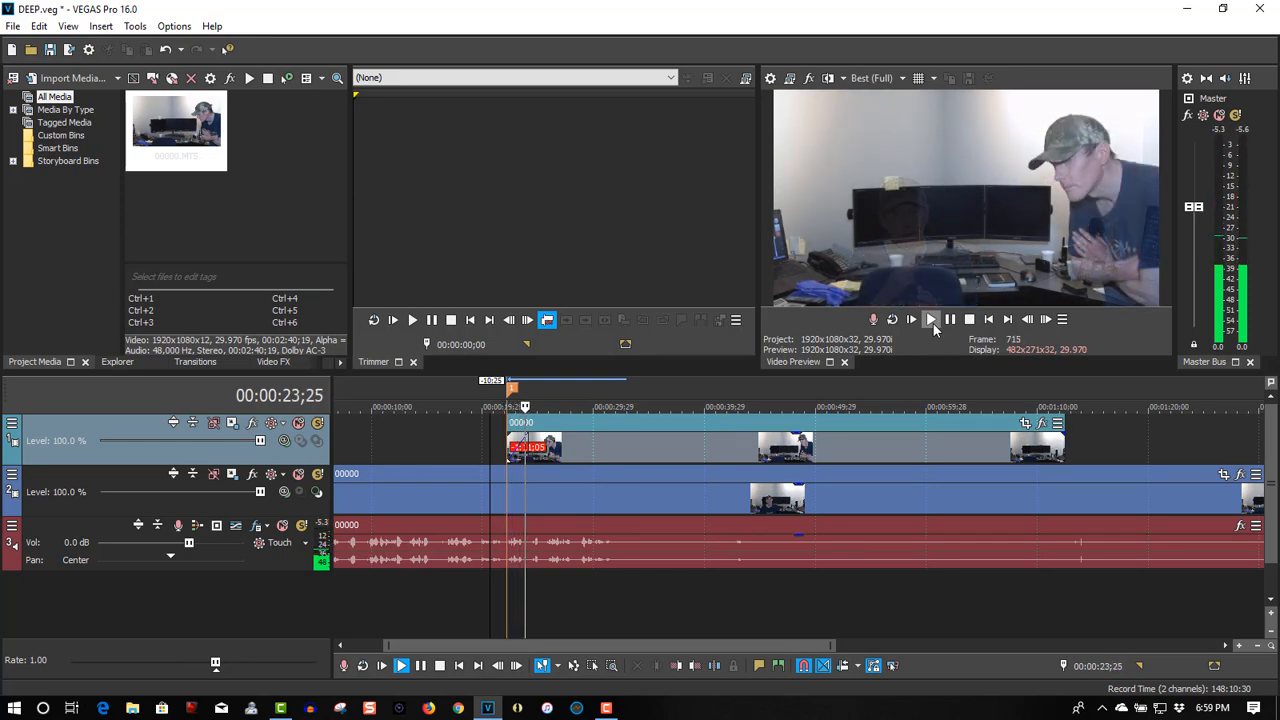
pyautogui.click(951, 320)
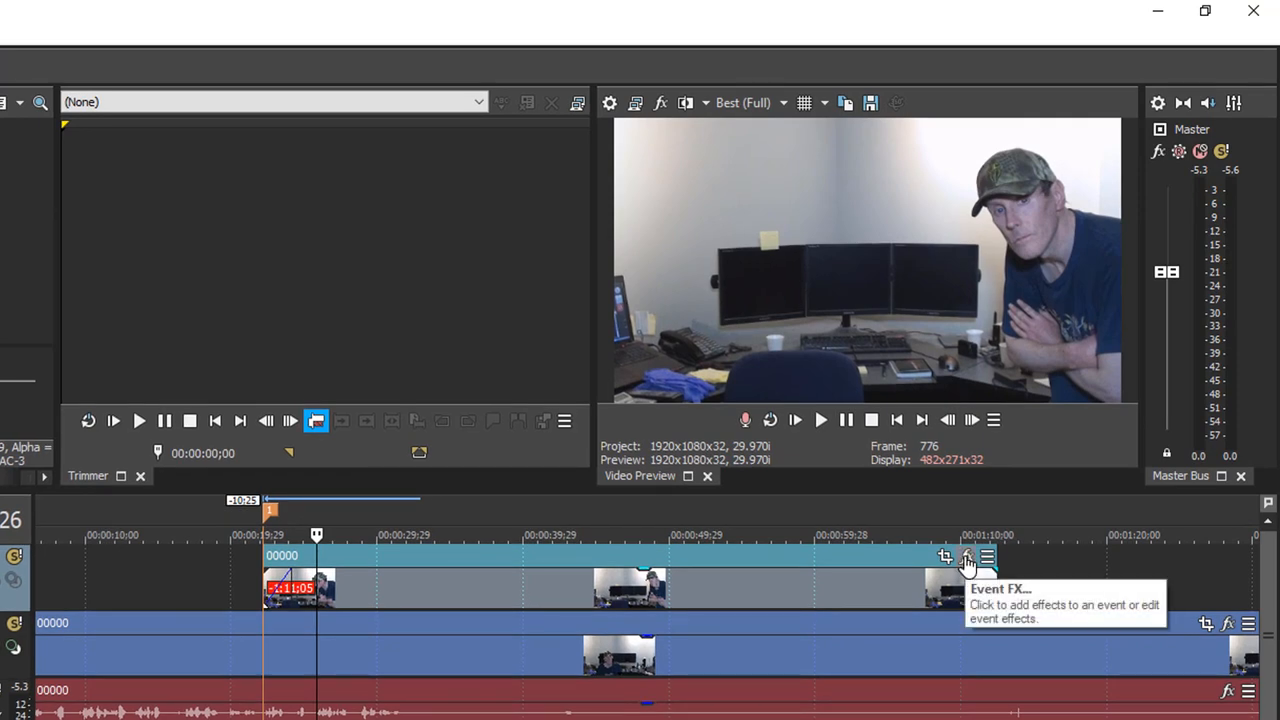
# Add the VEGAS Cookie Cutter effect to the upper video event
pyautogui.click(966, 558)
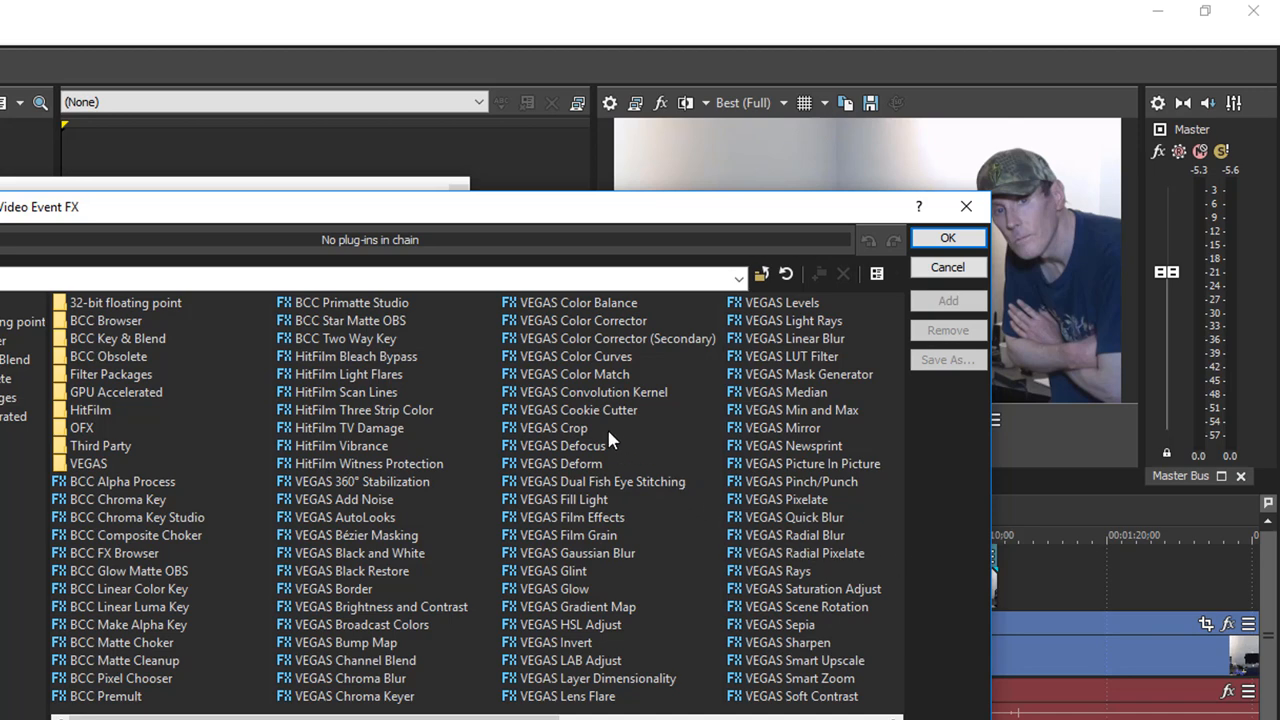
pyautogui.click(548, 412)
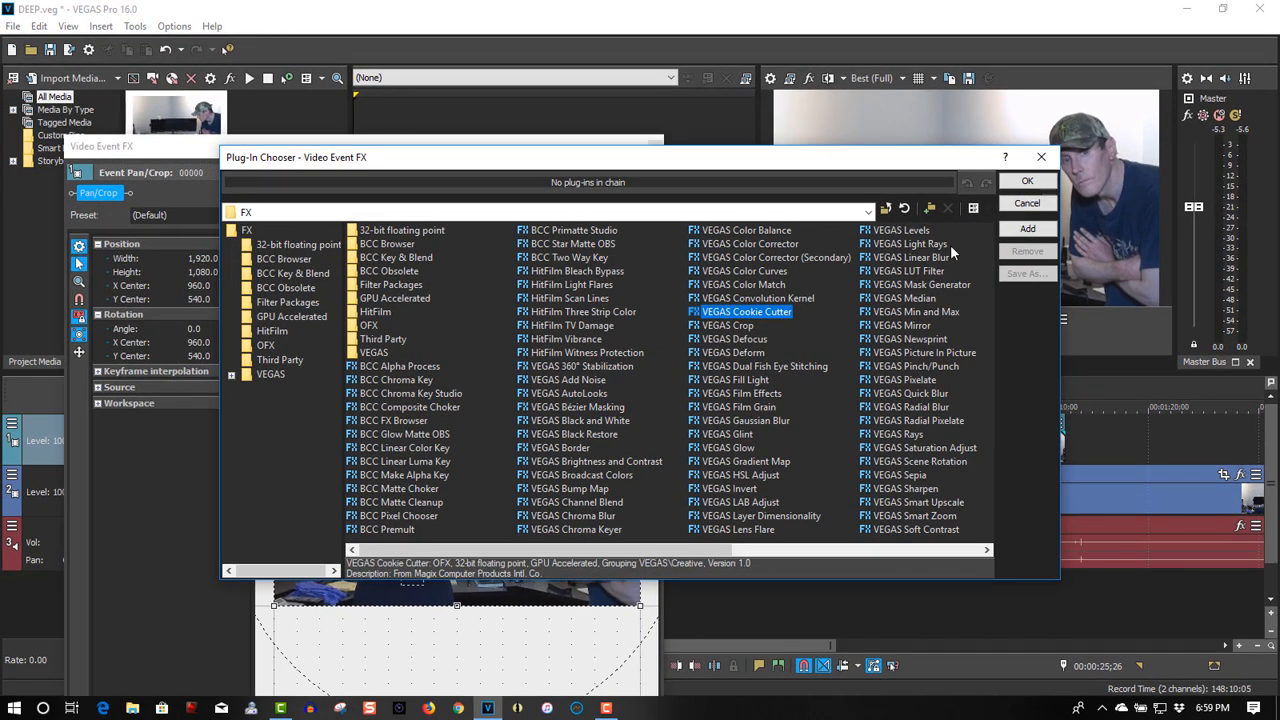
pyautogui.click(1020, 186)
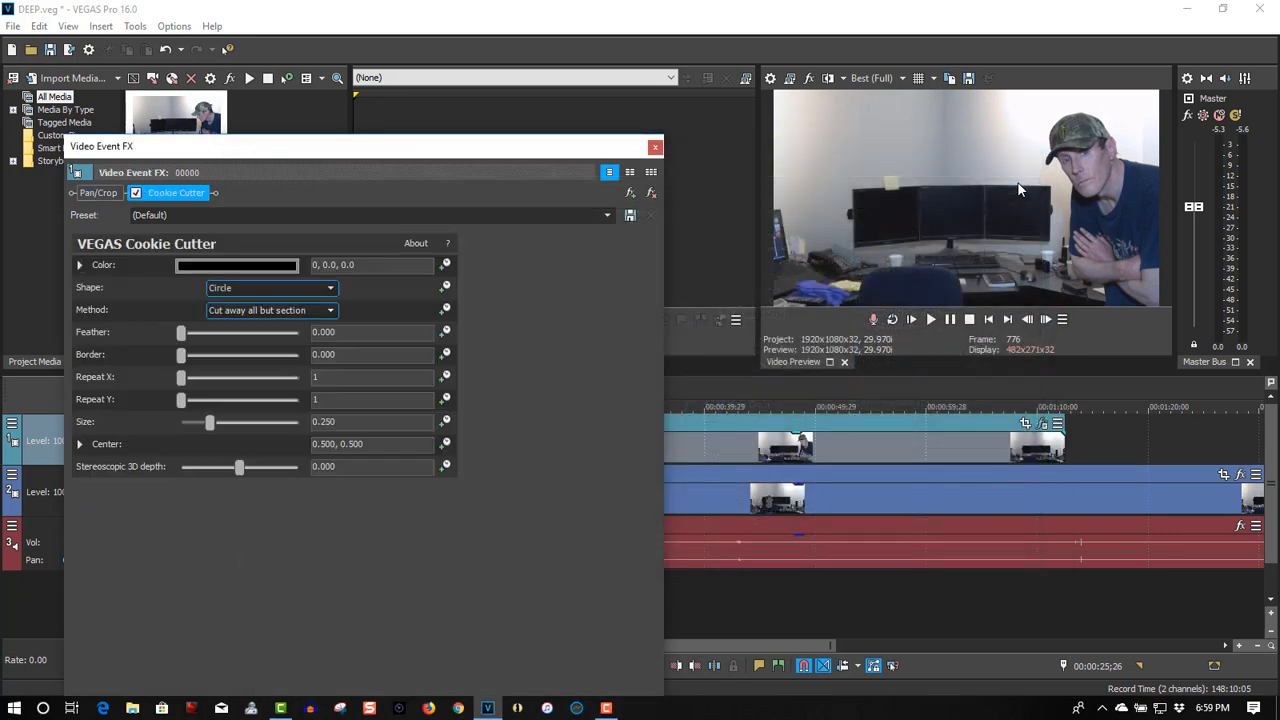
# Set the Cookie Cutter shape to Square and centre it over the standing subject at about 0.840, 0.446
pyautogui.click(277, 289)
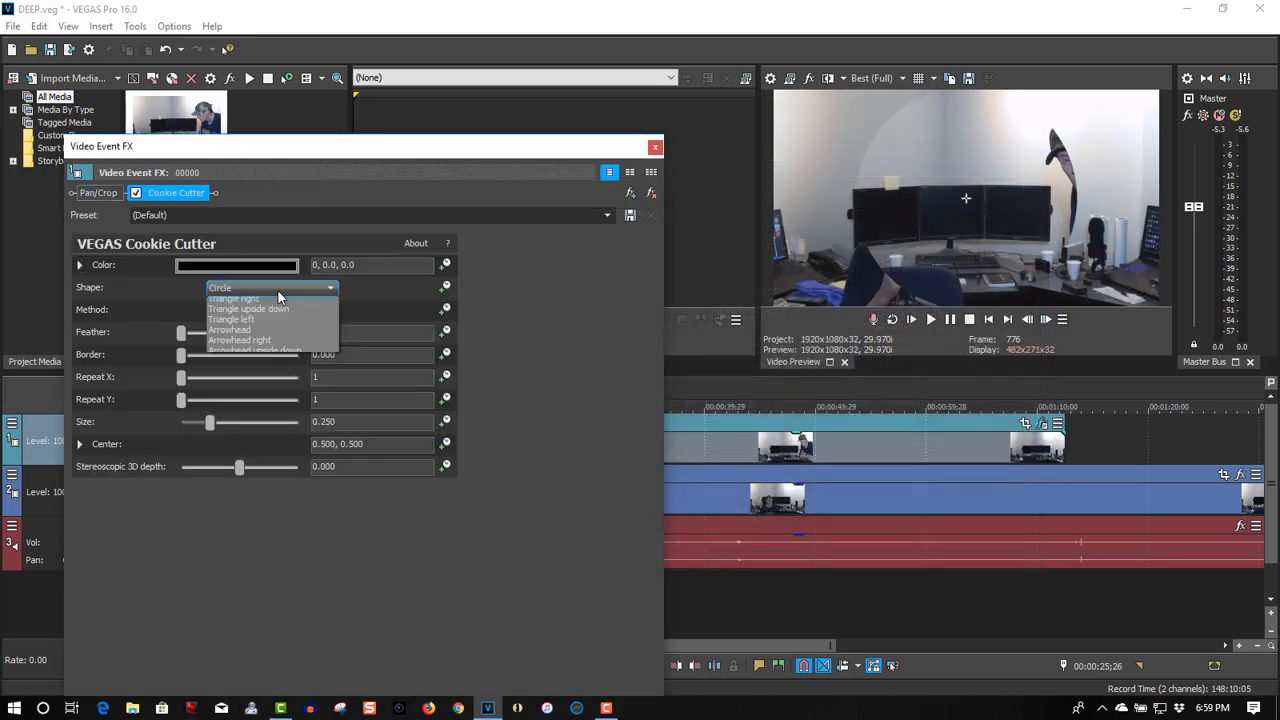
pyautogui.click(262, 356)
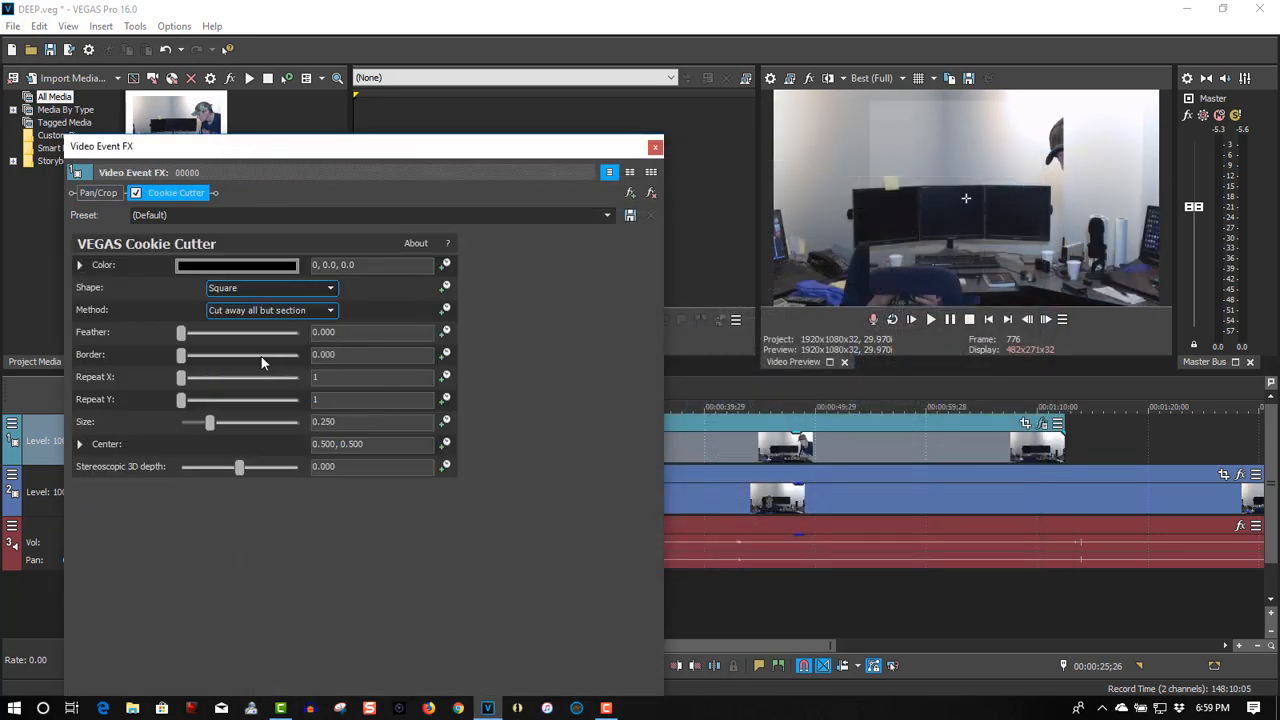
pyautogui.moveTo(968, 199); pyautogui.dragTo(1100, 218)
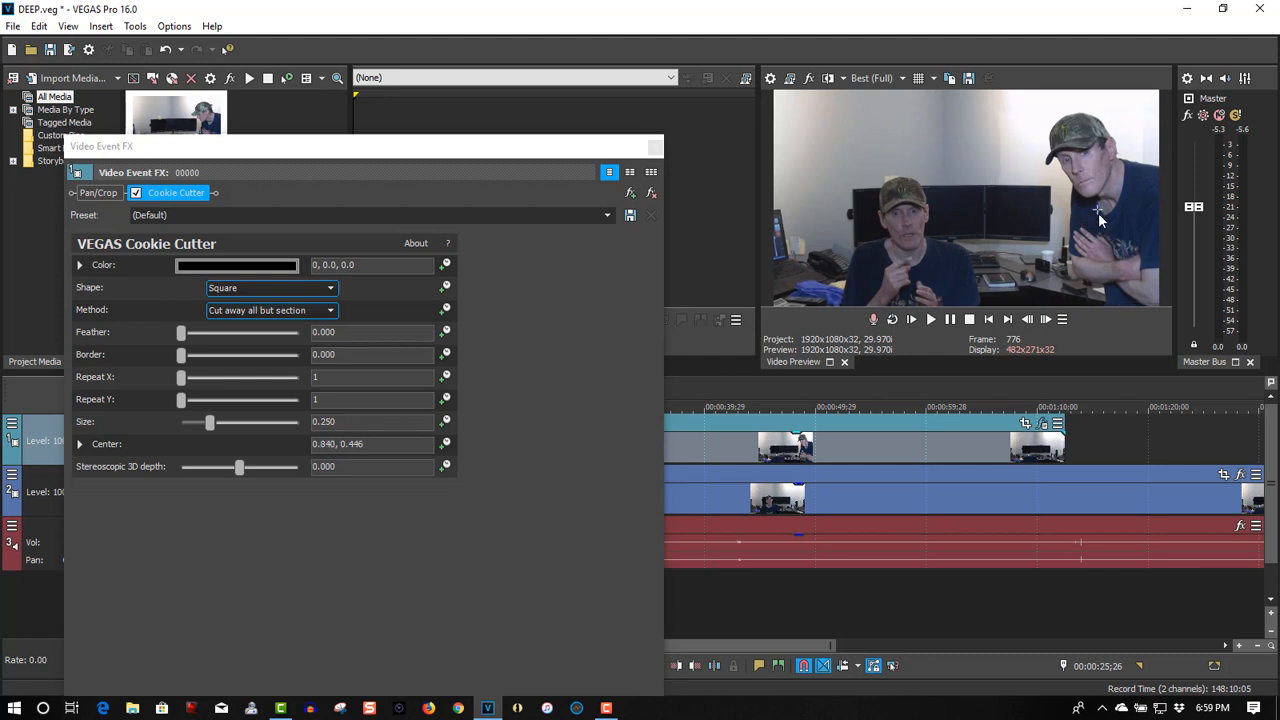
# Enlarge the Cookie Cutter square to about 0.272 and re-centre it on the standing subject at about 0.869, 0.443
pyautogui.click(210, 427)
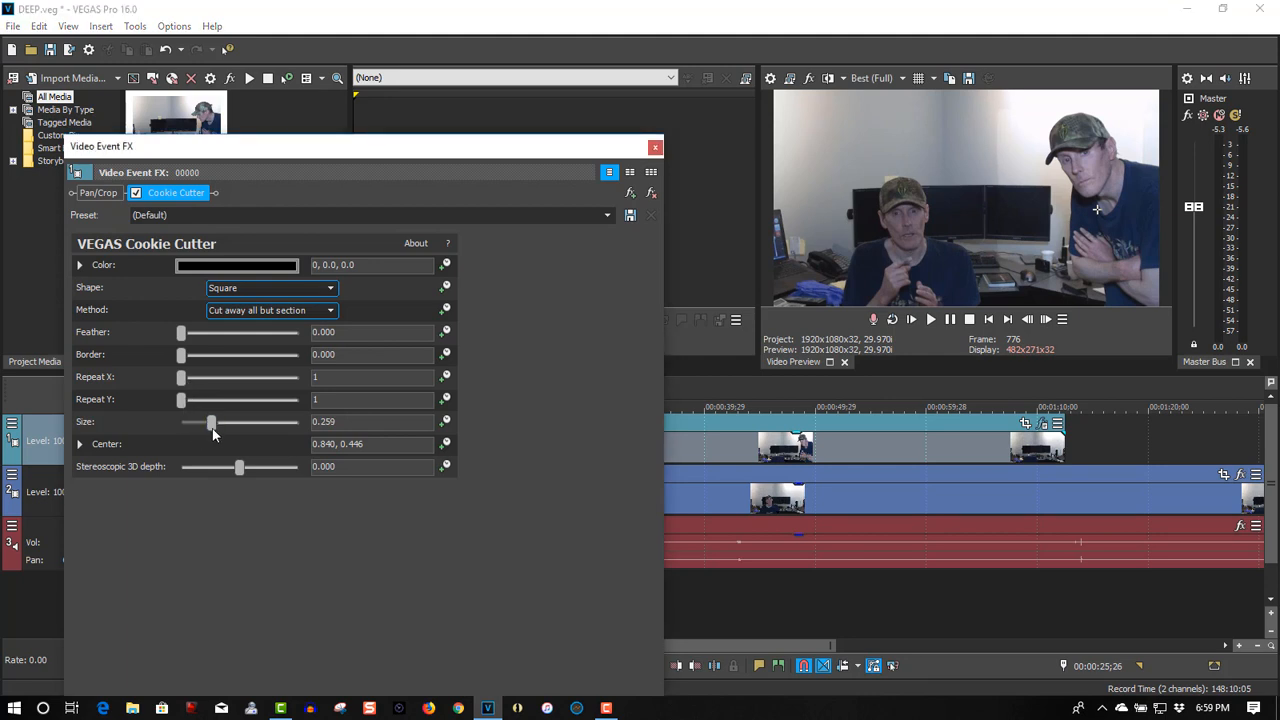
pyautogui.moveTo(211, 427); pyautogui.dragTo(214, 430)
pyautogui.click(1082, 221)
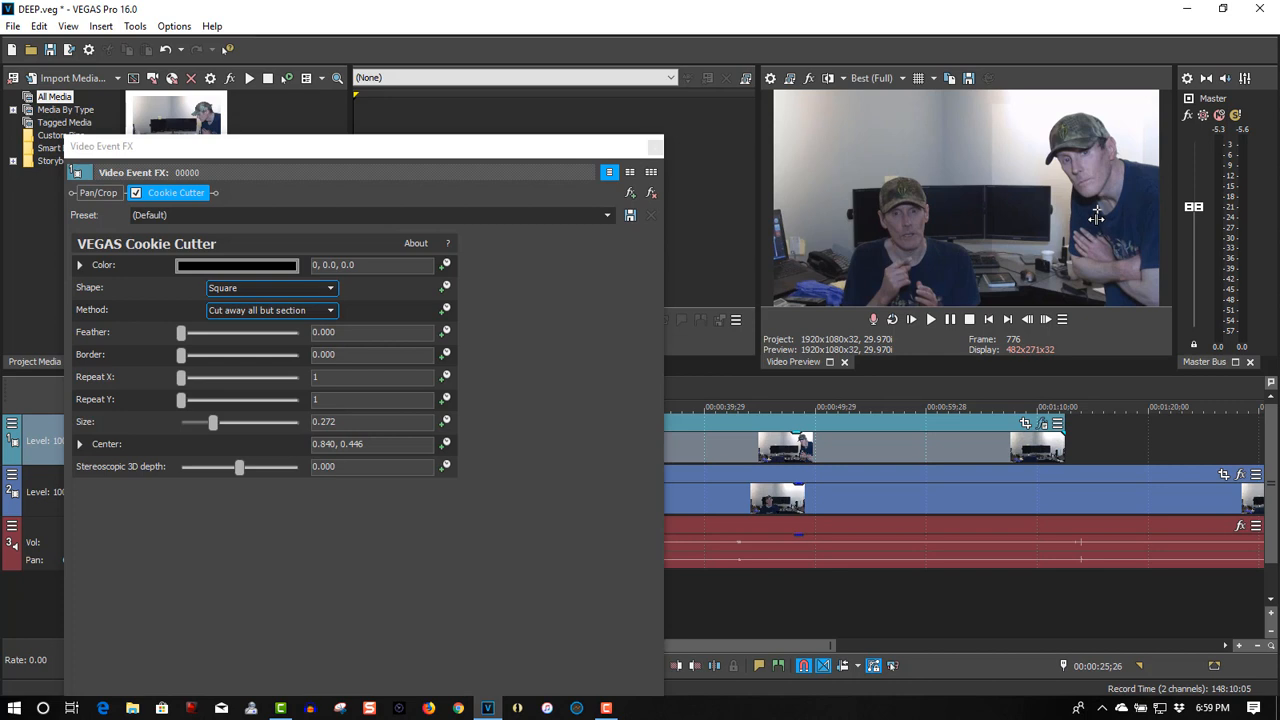
pyautogui.moveTo(1097, 215); pyautogui.dragTo(1110, 210)
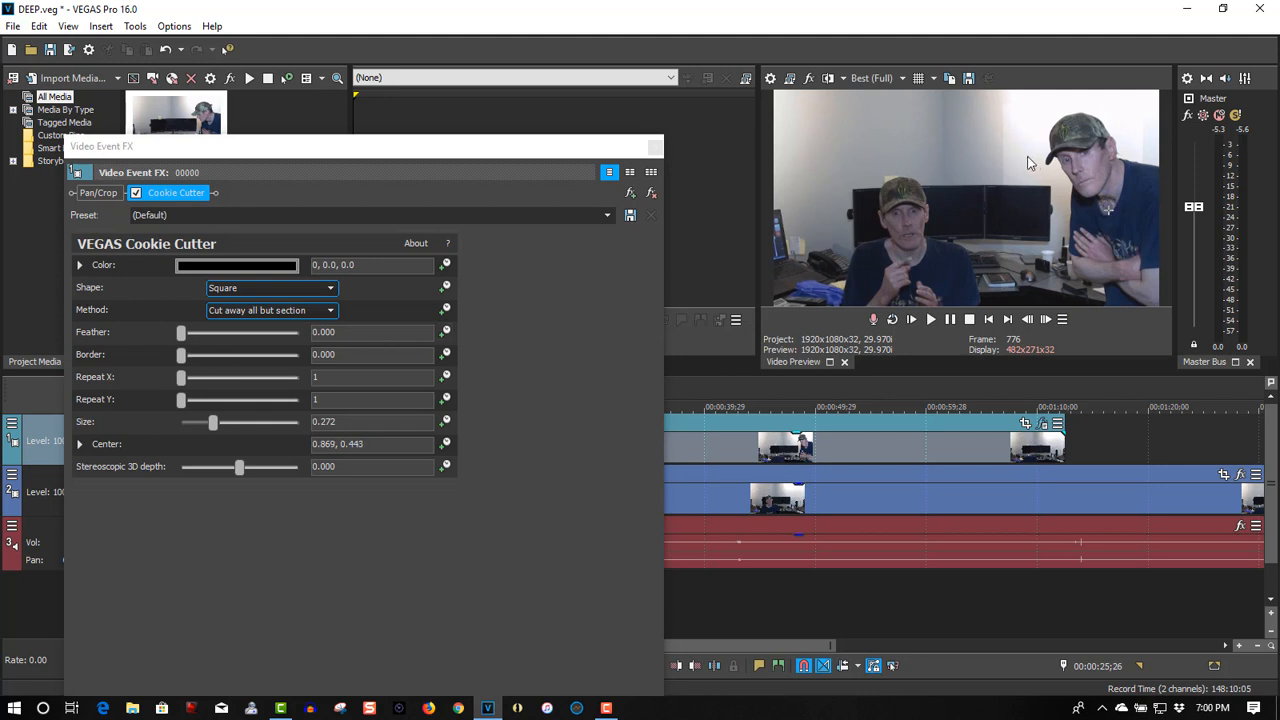
# Soften the Cookie Cutter mask edges with a feather of about 0.327 and close the effect settings
pyautogui.click(185, 341)
pyautogui.moveTo(184, 341); pyautogui.dragTo(204, 342)
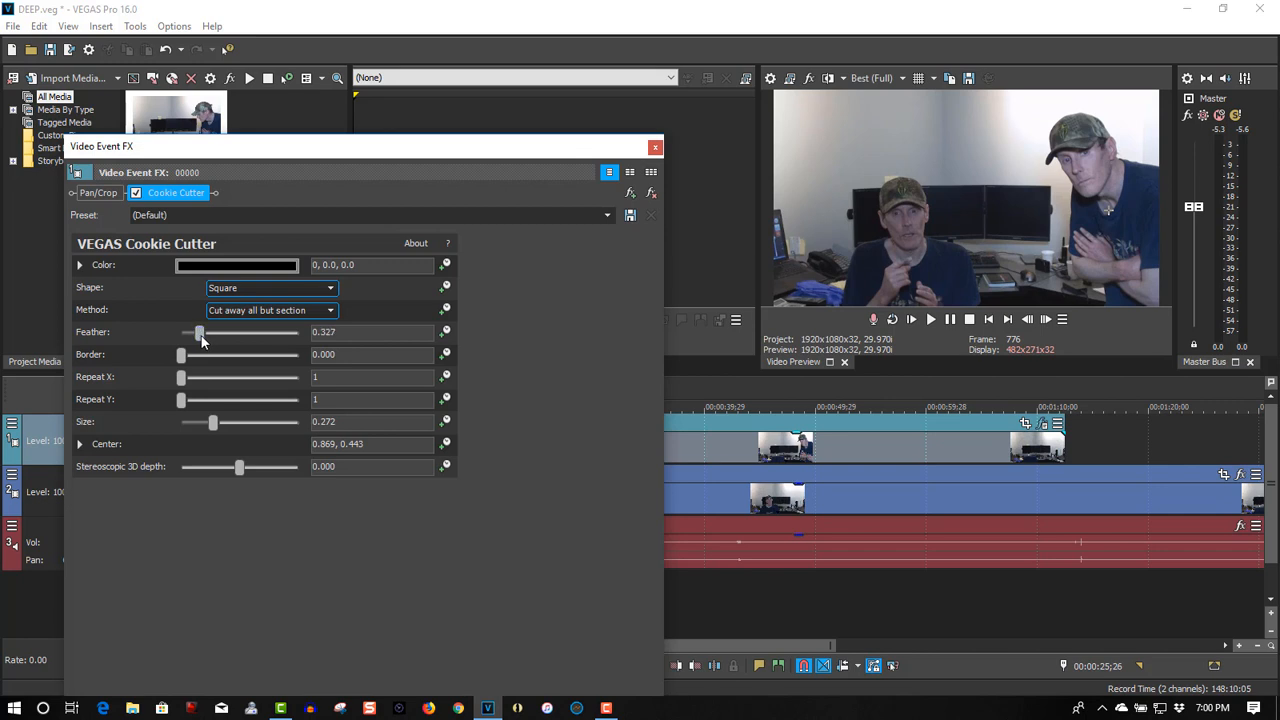
pyautogui.click(655, 147)
# Lower the opacity of the upper video event to make the standing subject semi-transparent like a ghost
pyautogui.click(487, 395)
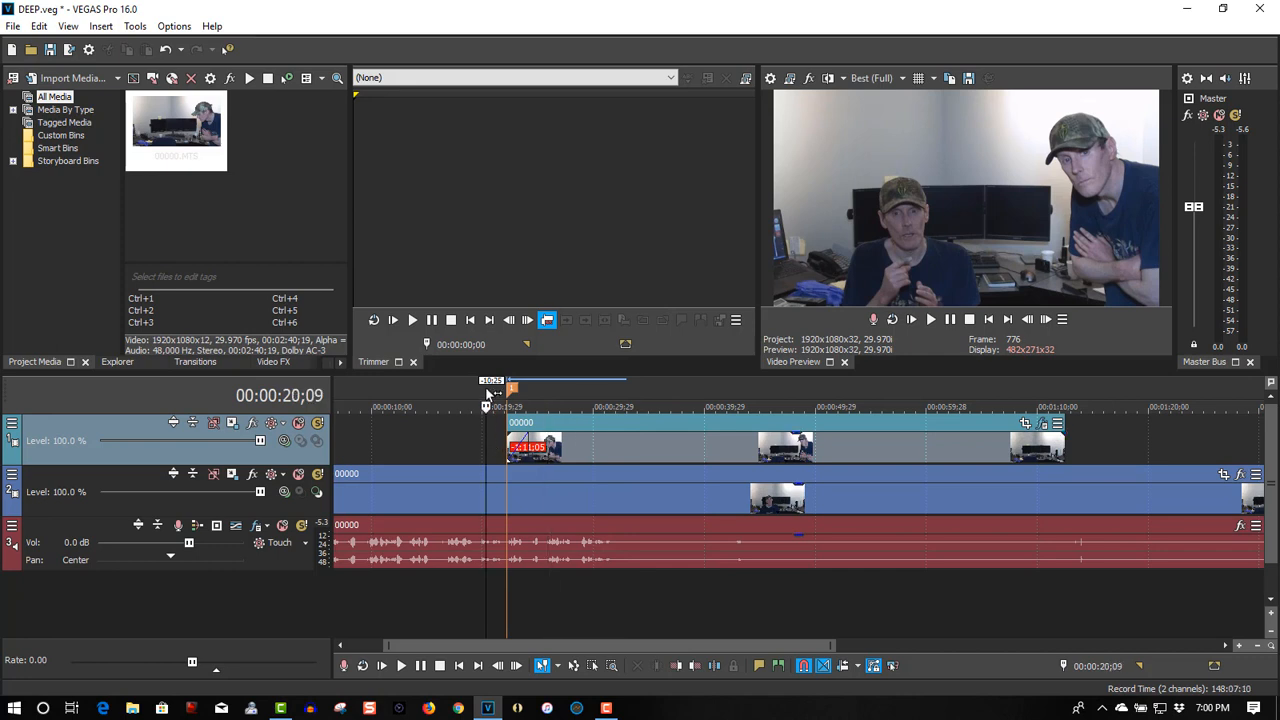
pyautogui.click(802, 441)
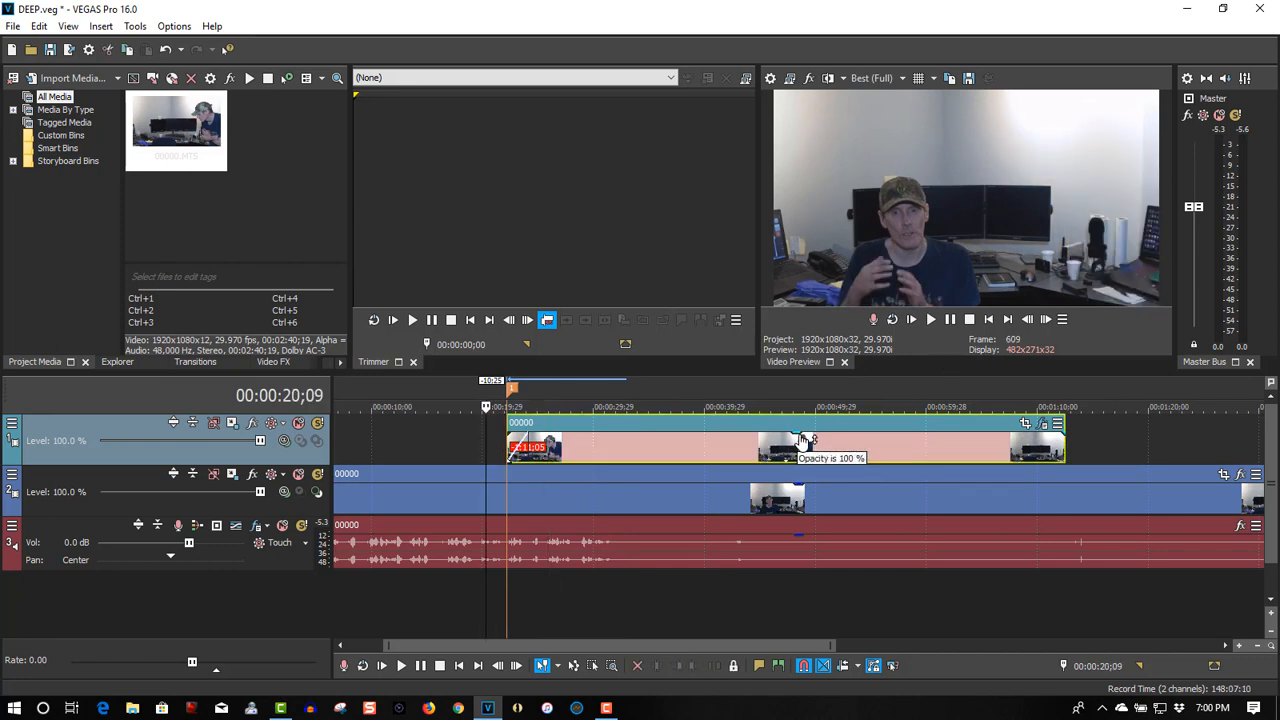
pyautogui.moveTo(802, 440); pyautogui.dragTo(804, 452)
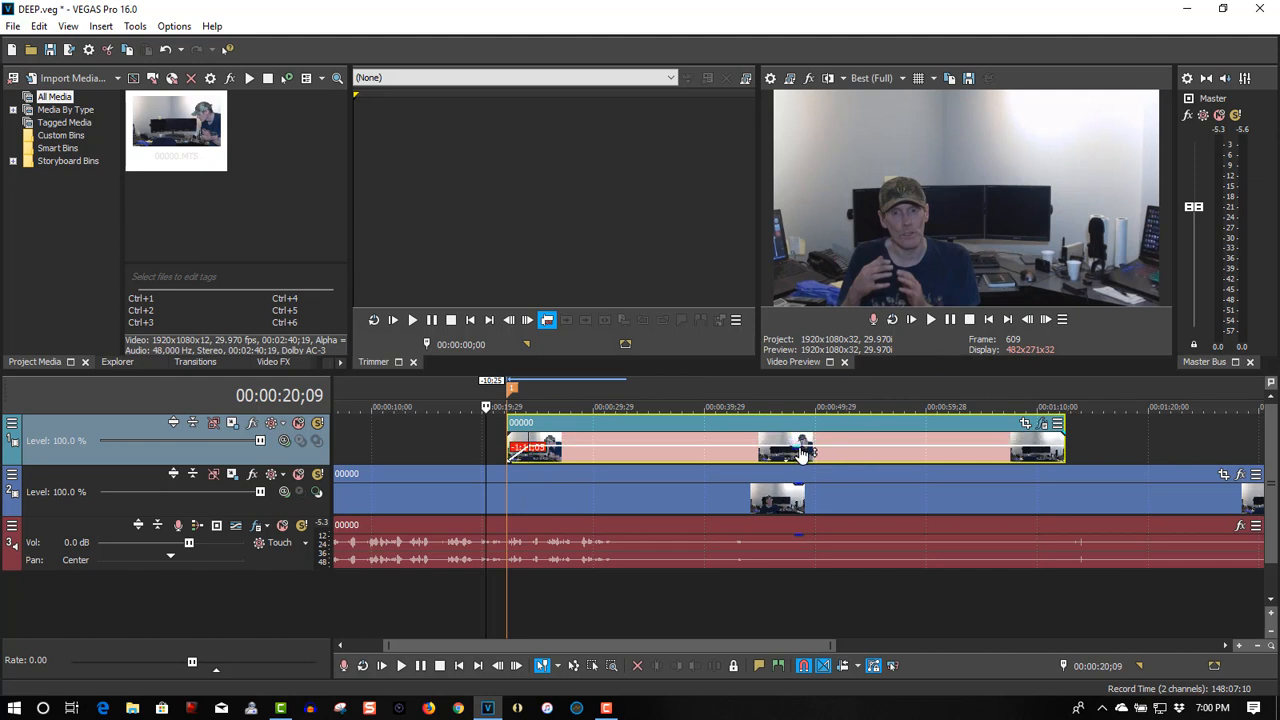
# Play the timeline from 00:00:18;04 to about 00:00:36;25 to review the semi-transparent clone
pyautogui.click(463, 390)
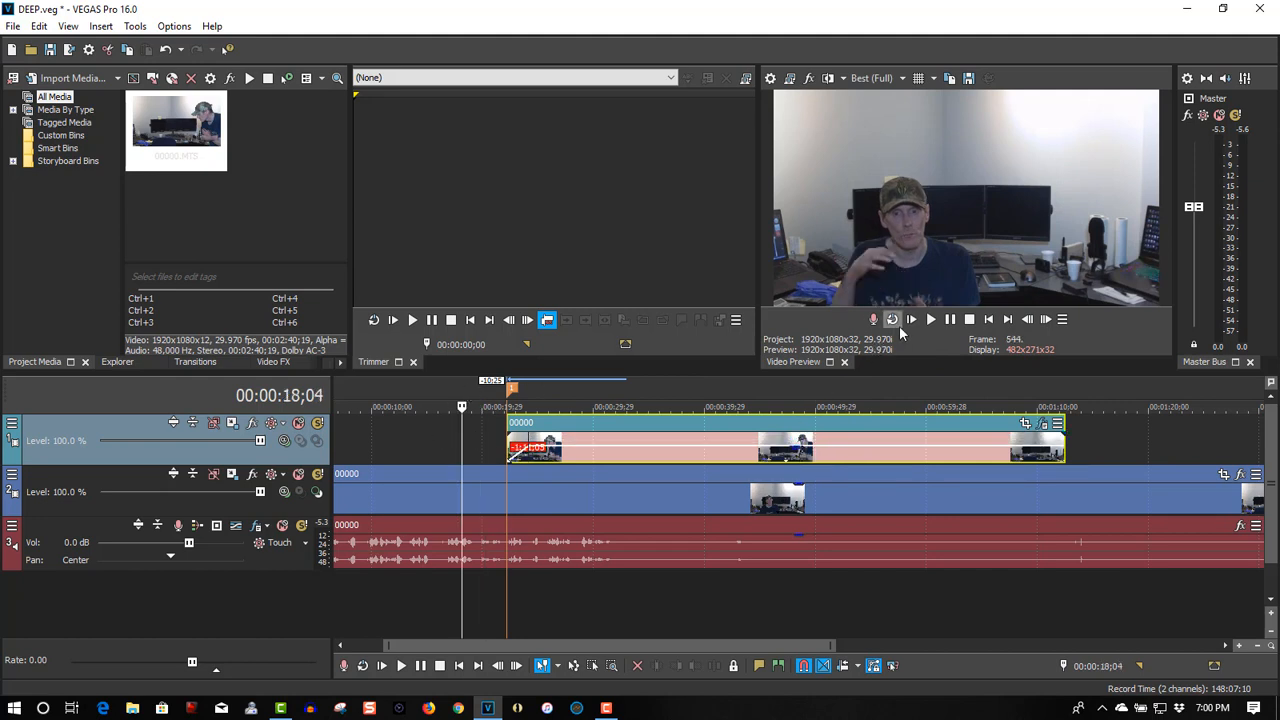
pyautogui.click(932, 320)
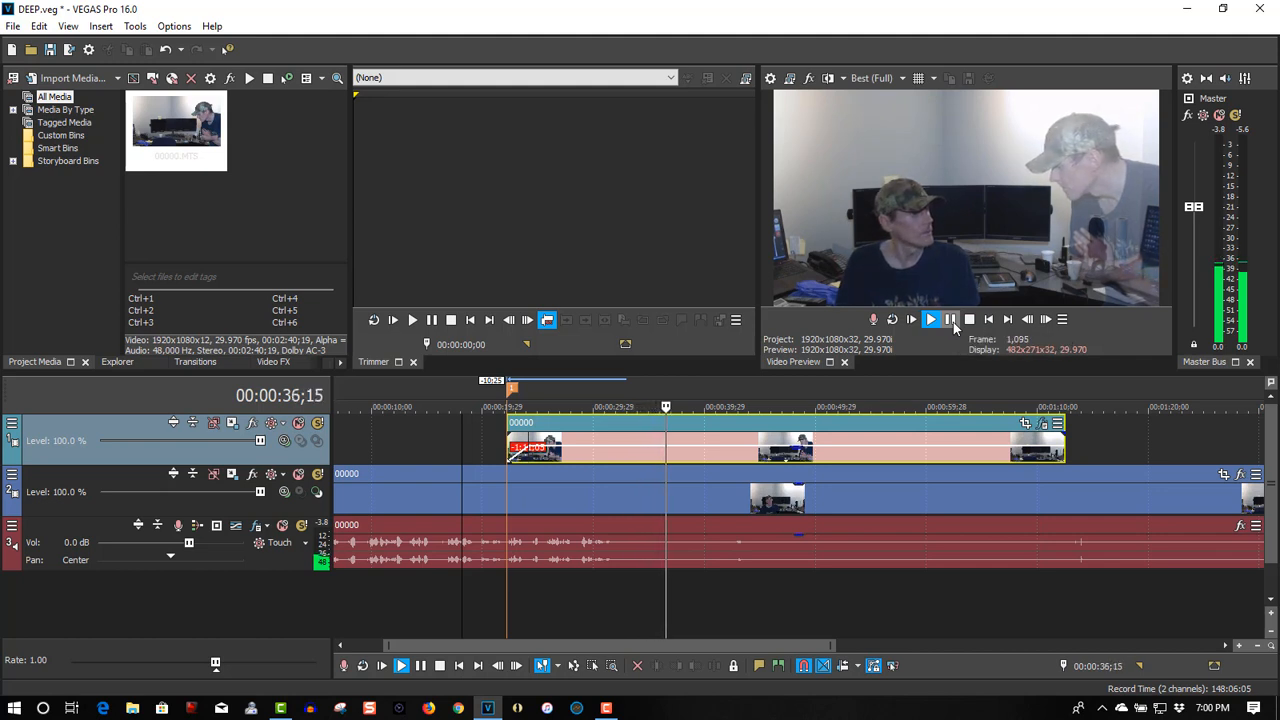
pyautogui.click(950, 320)
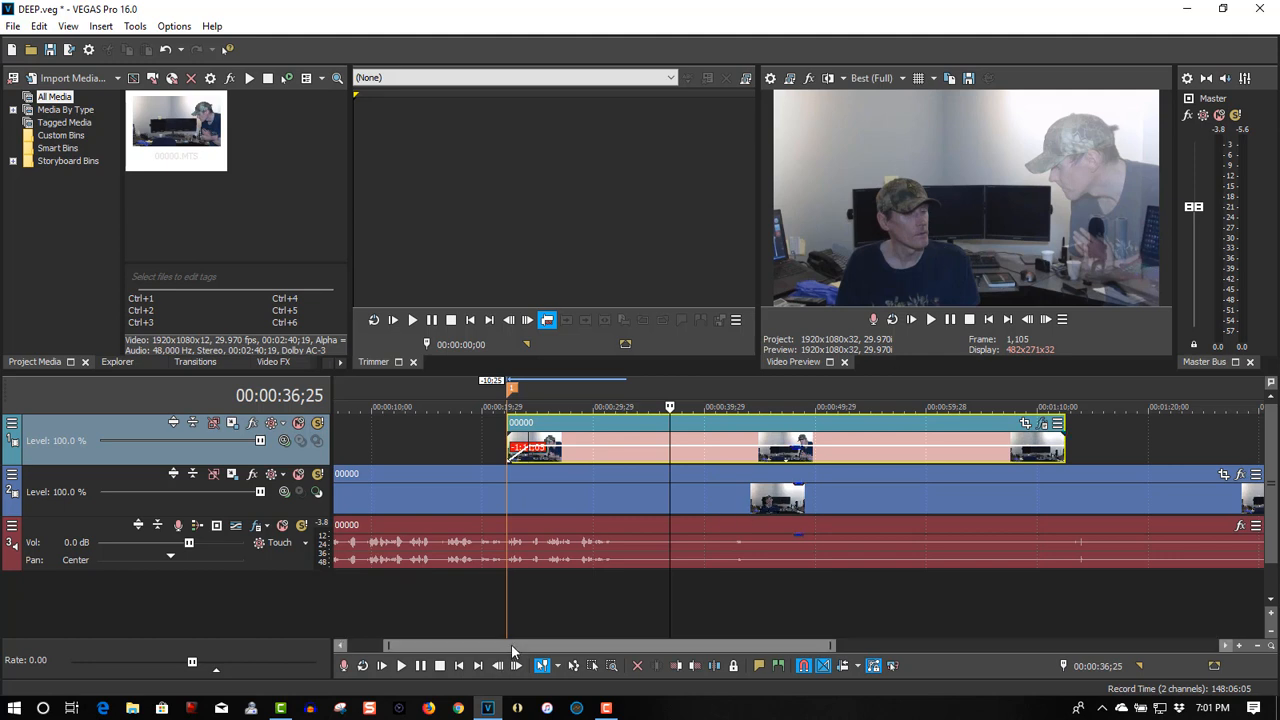
# Find the ending point by playing from about 00:00:41 and pausing at 00:00:47;21
pyautogui.moveTo(511, 644); pyautogui.dragTo(548, 645)
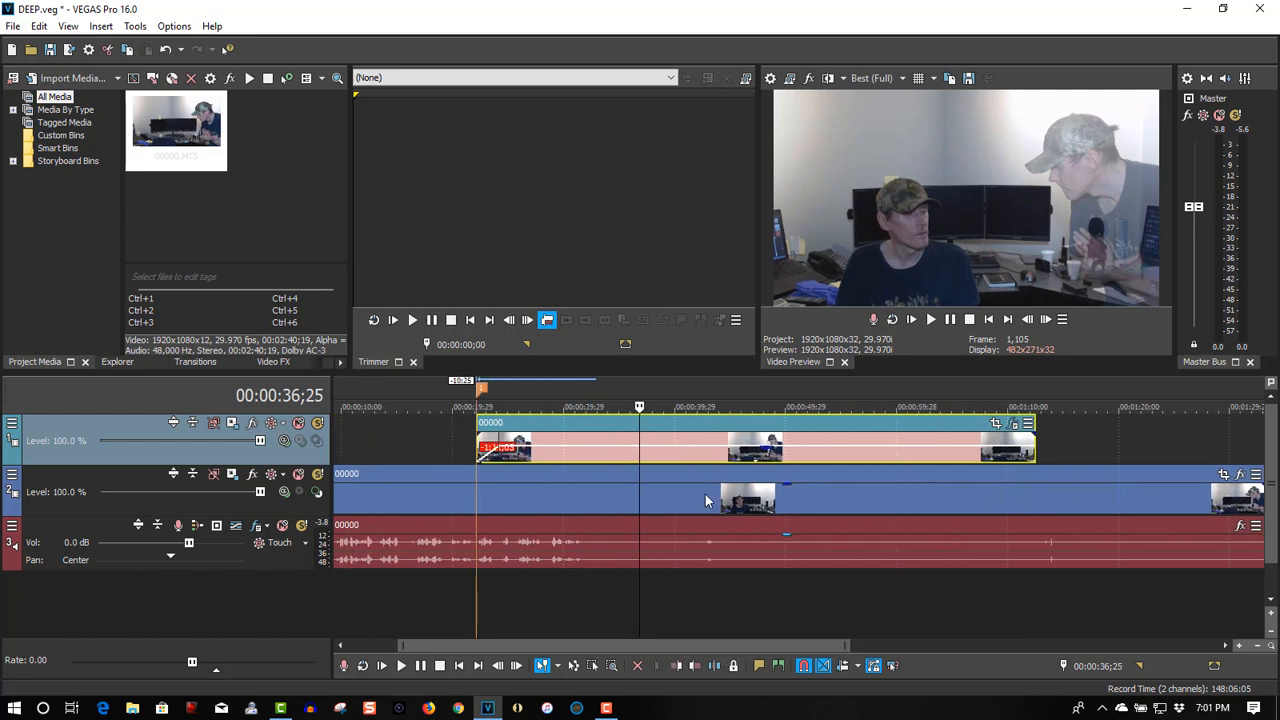
pyautogui.click(766, 394)
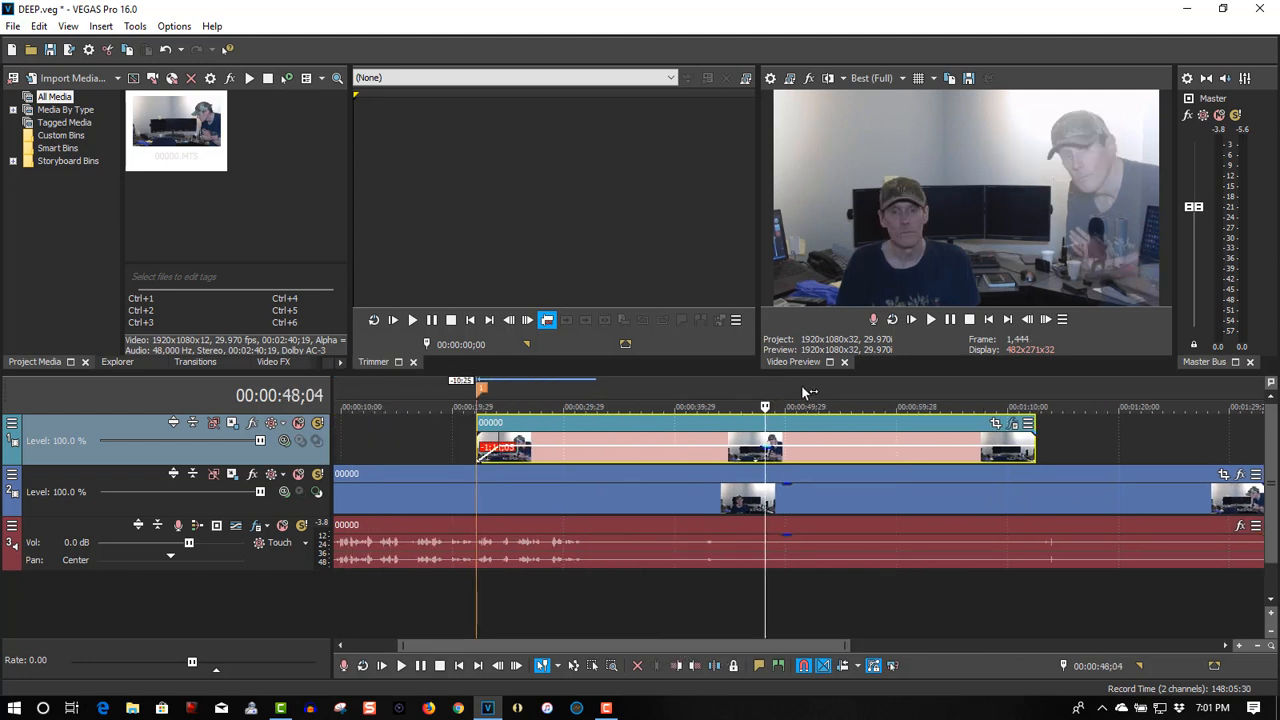
pyautogui.click(801, 385)
pyautogui.click(765, 392)
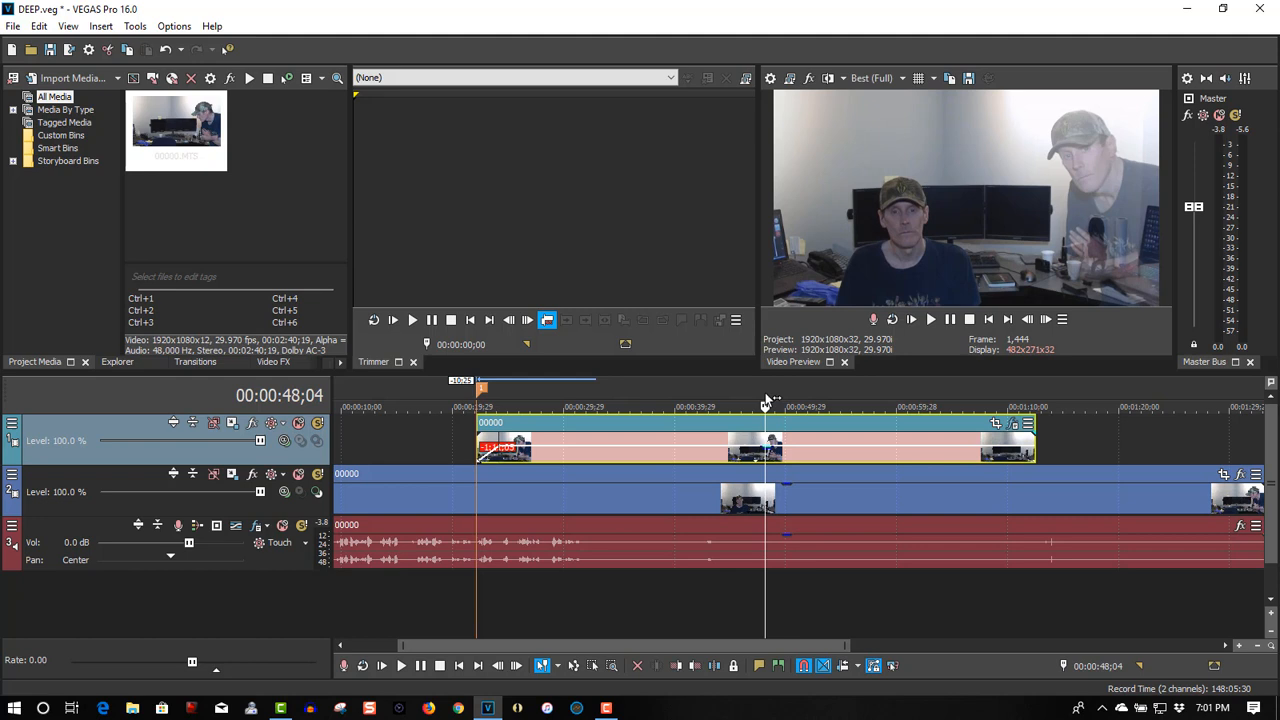
pyautogui.click(688, 404)
pyautogui.click(930, 319)
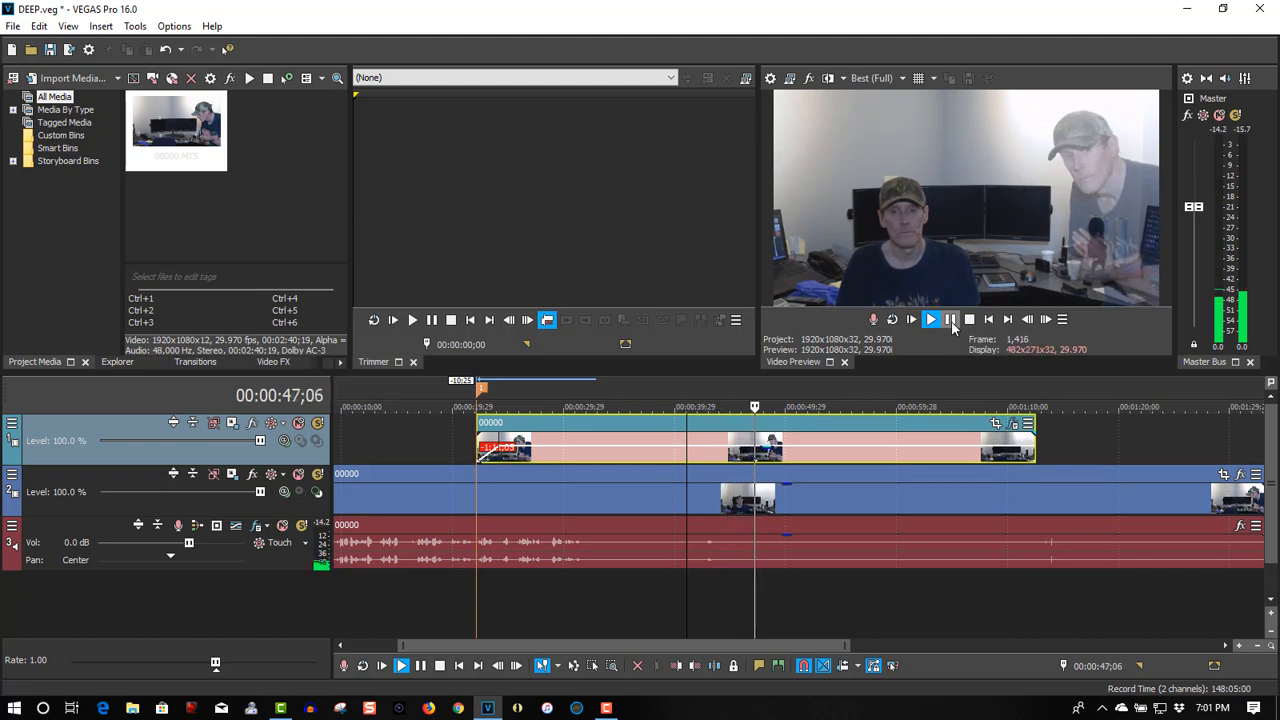
pyautogui.click(950, 320)
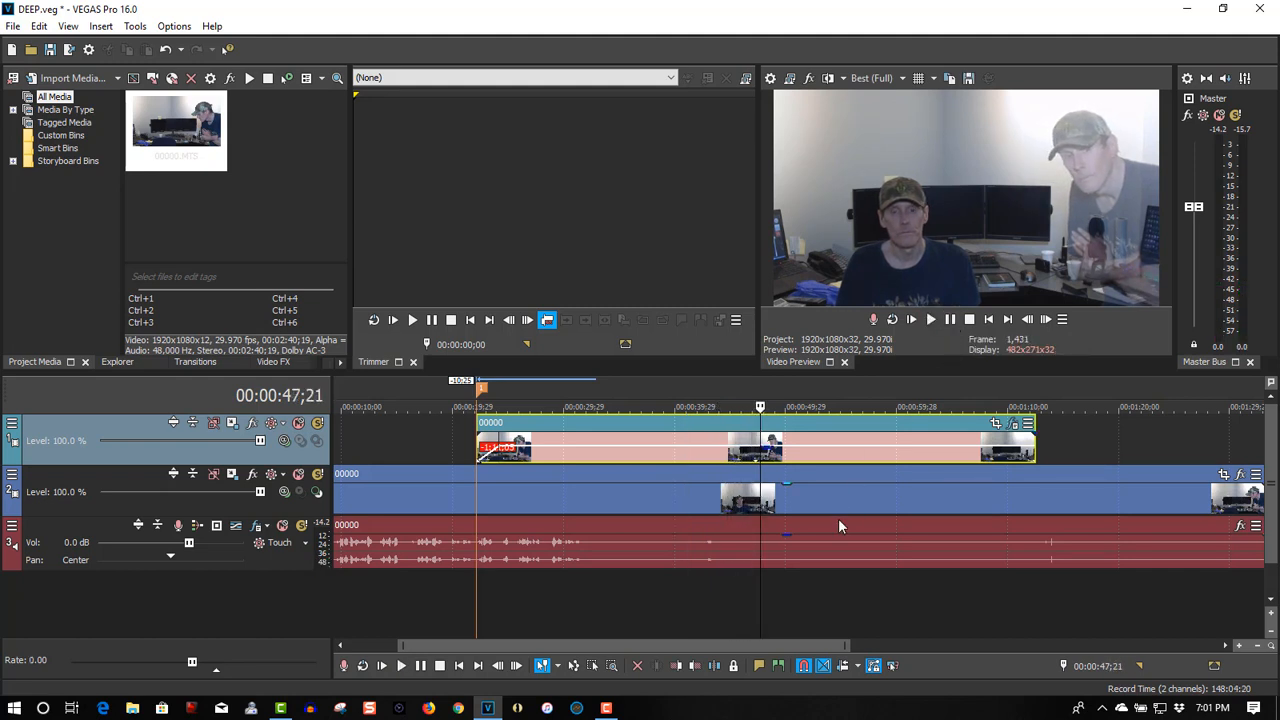
# Split both video events and the audio event at 00:00:47;21 and delete everything after the cut
pyautogui.keyDown('ctrl'); pyautogui.click(797, 551); pyautogui.keyUp('ctrl')
pyautogui.keyDown('ctrl'); pyautogui.click(803, 507); pyautogui.keyUp('ctrl')
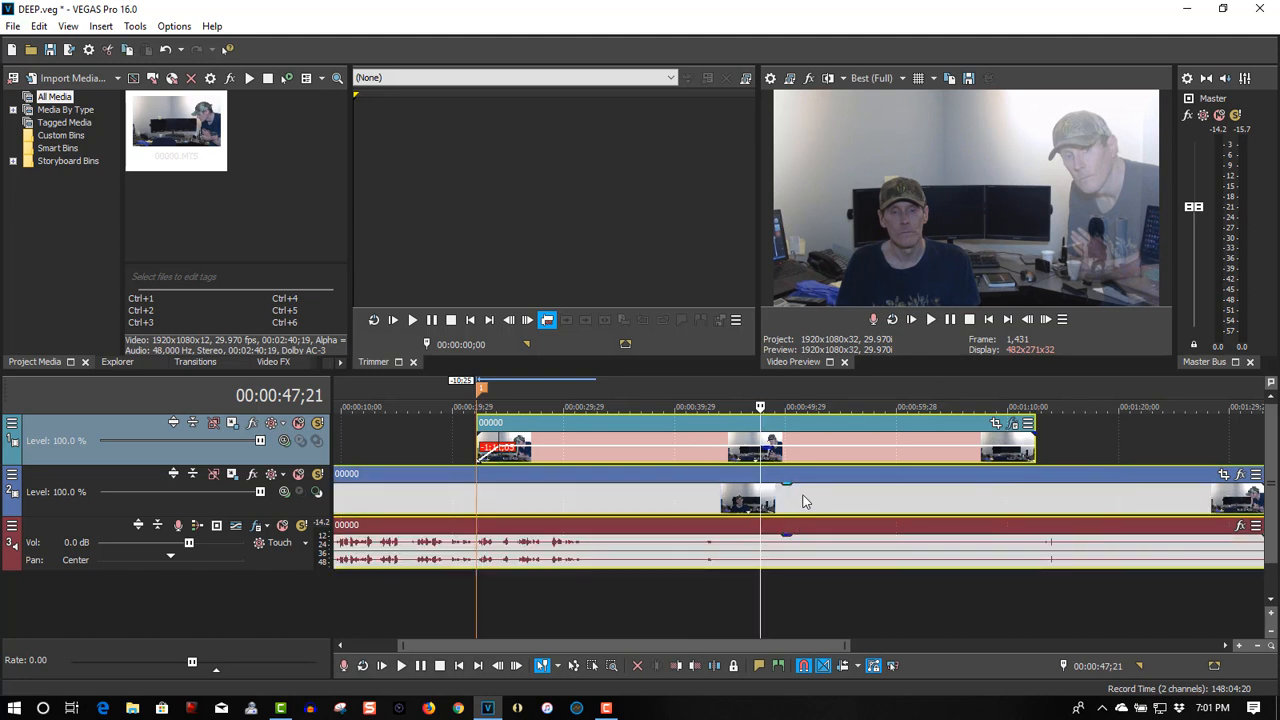
pyautogui.keyDown('ctrl'); pyautogui.click(803, 457); pyautogui.keyUp('ctrl')
pyautogui.keyDown('ctrl'); pyautogui.click(799, 457); pyautogui.keyUp('ctrl')
pyautogui.press('s')
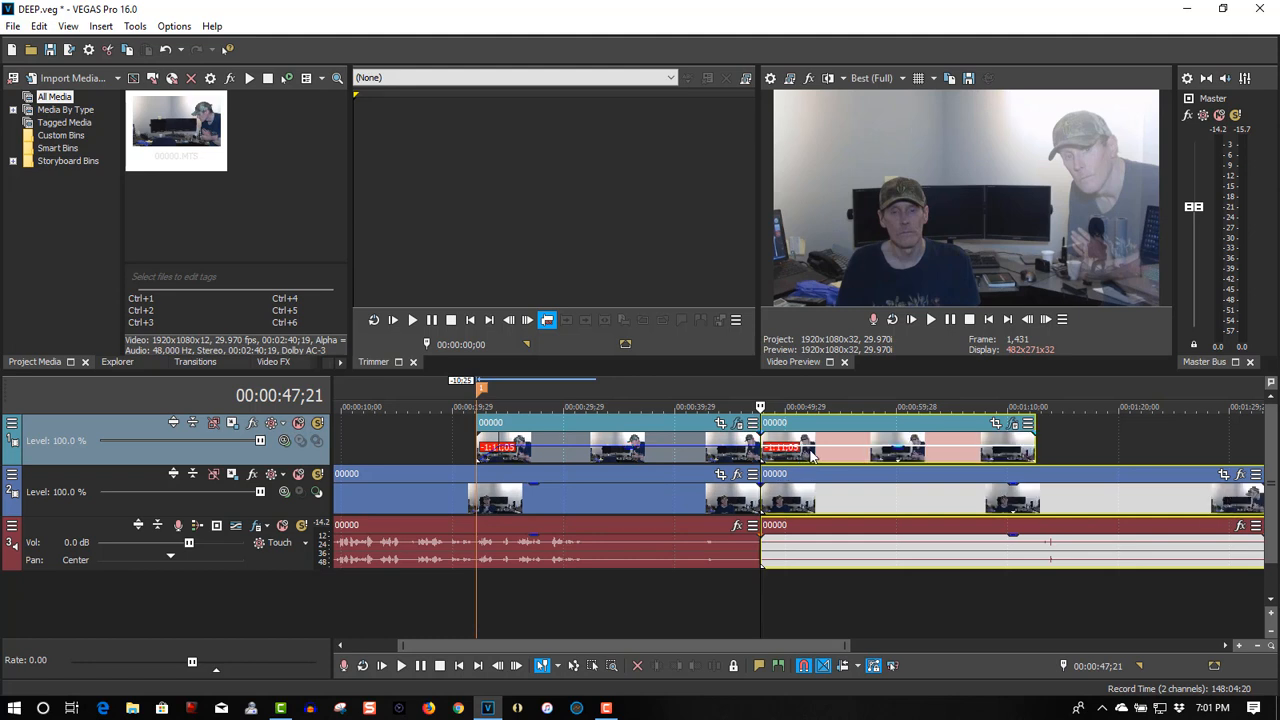
pyautogui.press('Delete')
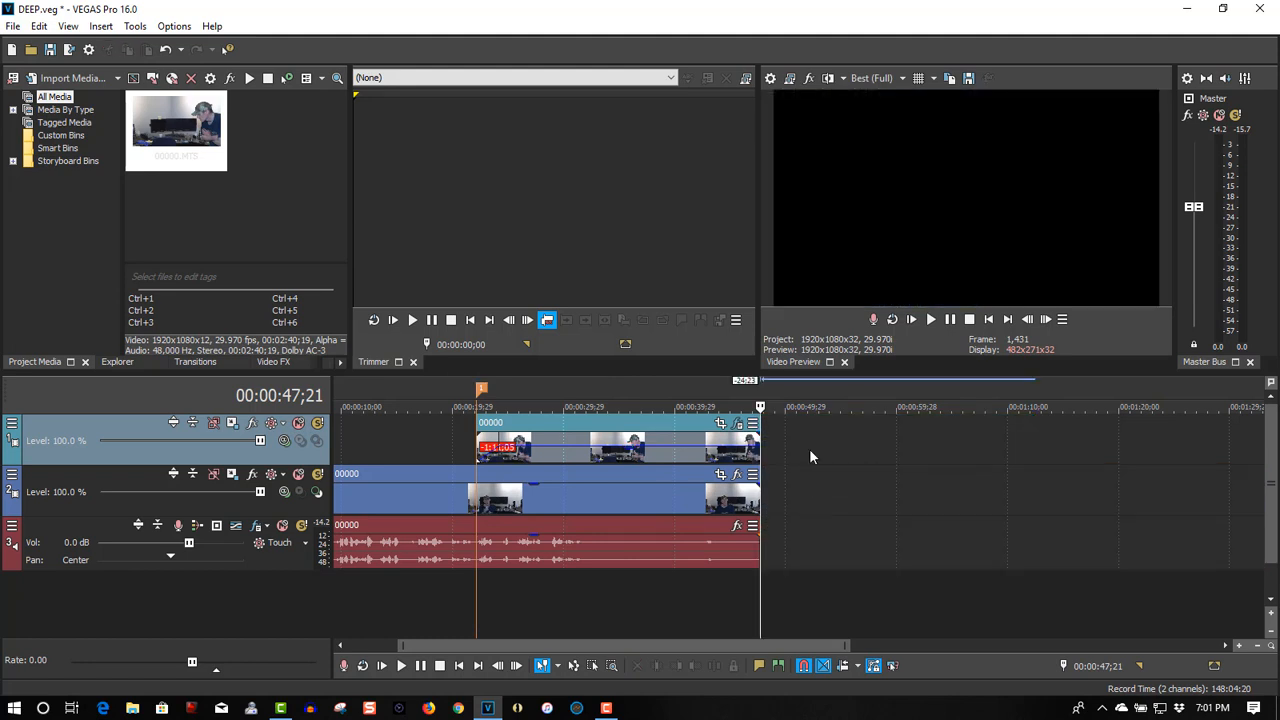
# Add a fade-out of about two seconds to the ends of both video events and the audio event together
pyautogui.click(729, 557)
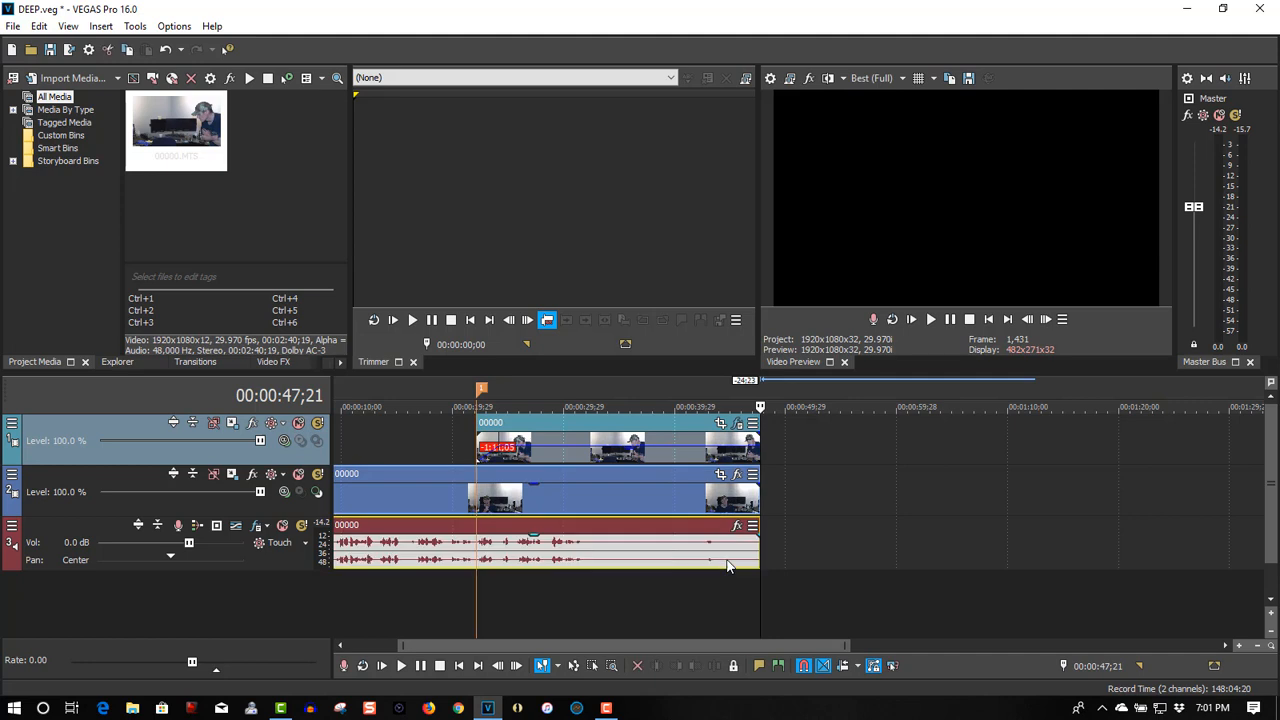
pyautogui.keyDown('ctrl'); pyautogui.click(730, 460); pyautogui.keyUp('ctrl')
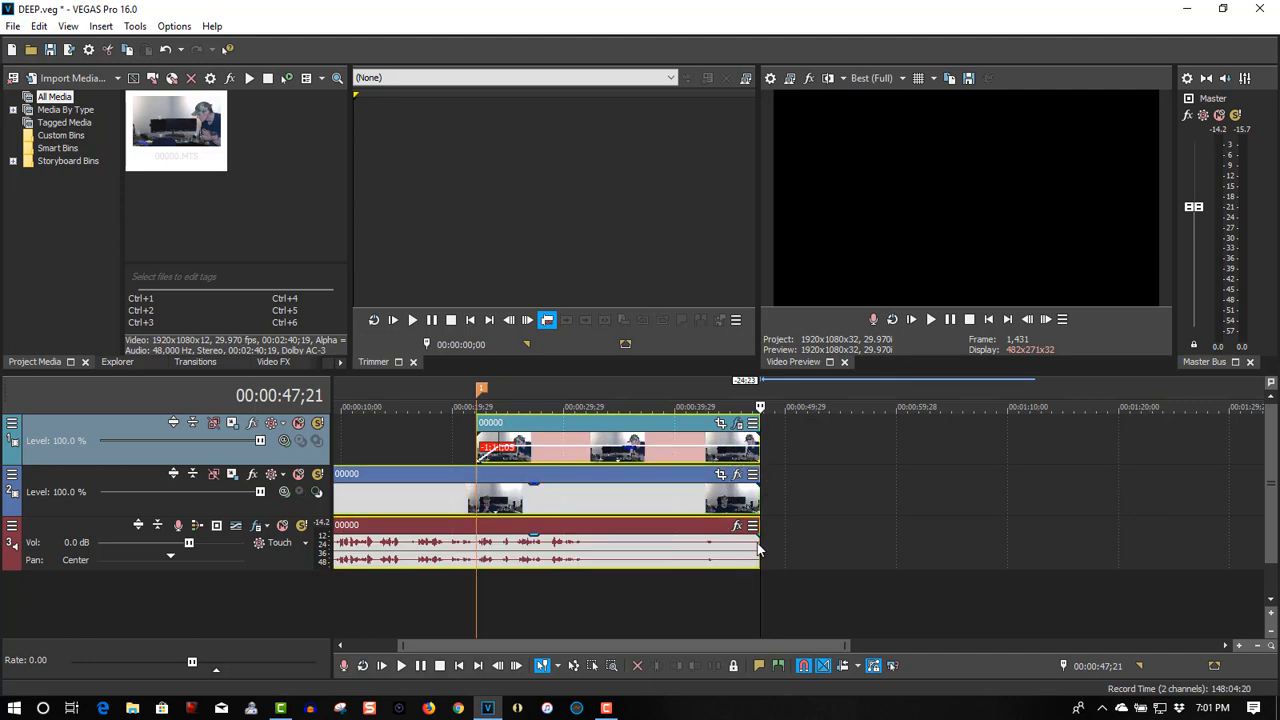
pyautogui.moveTo(758, 537); pyautogui.dragTo(737, 537)
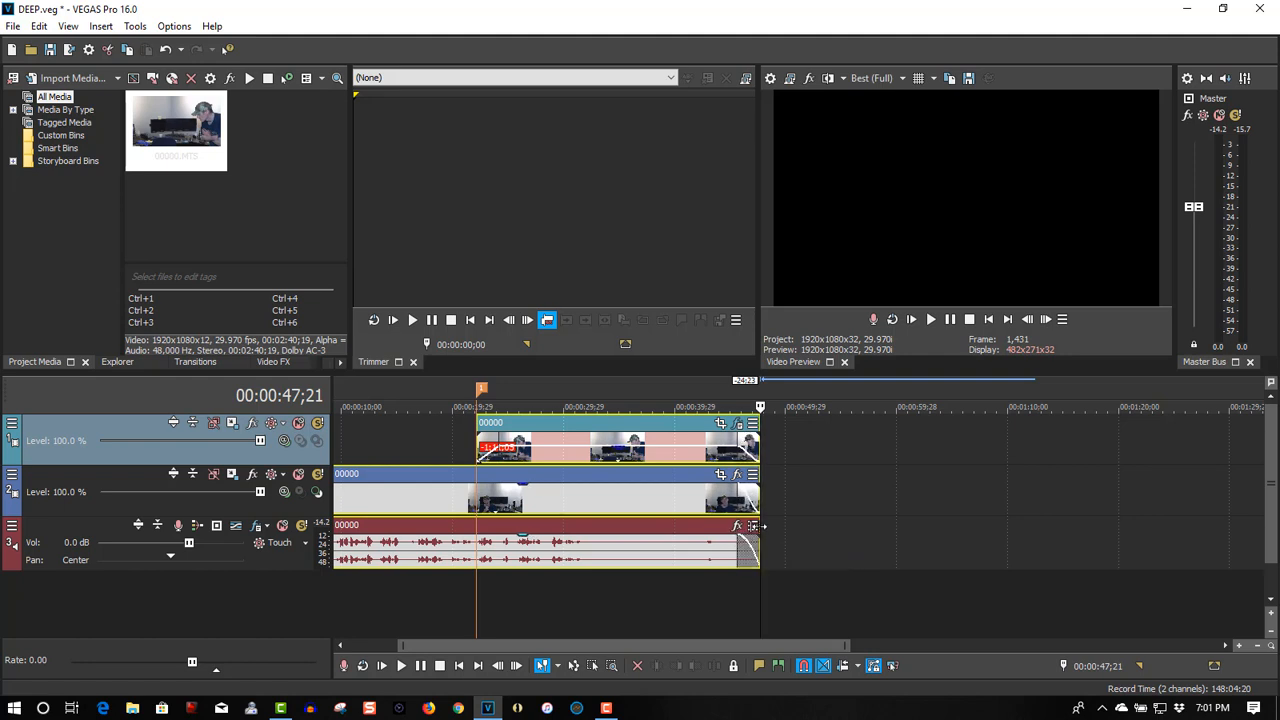
# Play the ending fade-out from 00:00:44;16, and the clone's fade-in from 00:00:20;10 to about 00:00:28;20
pyautogui.click(727, 402)
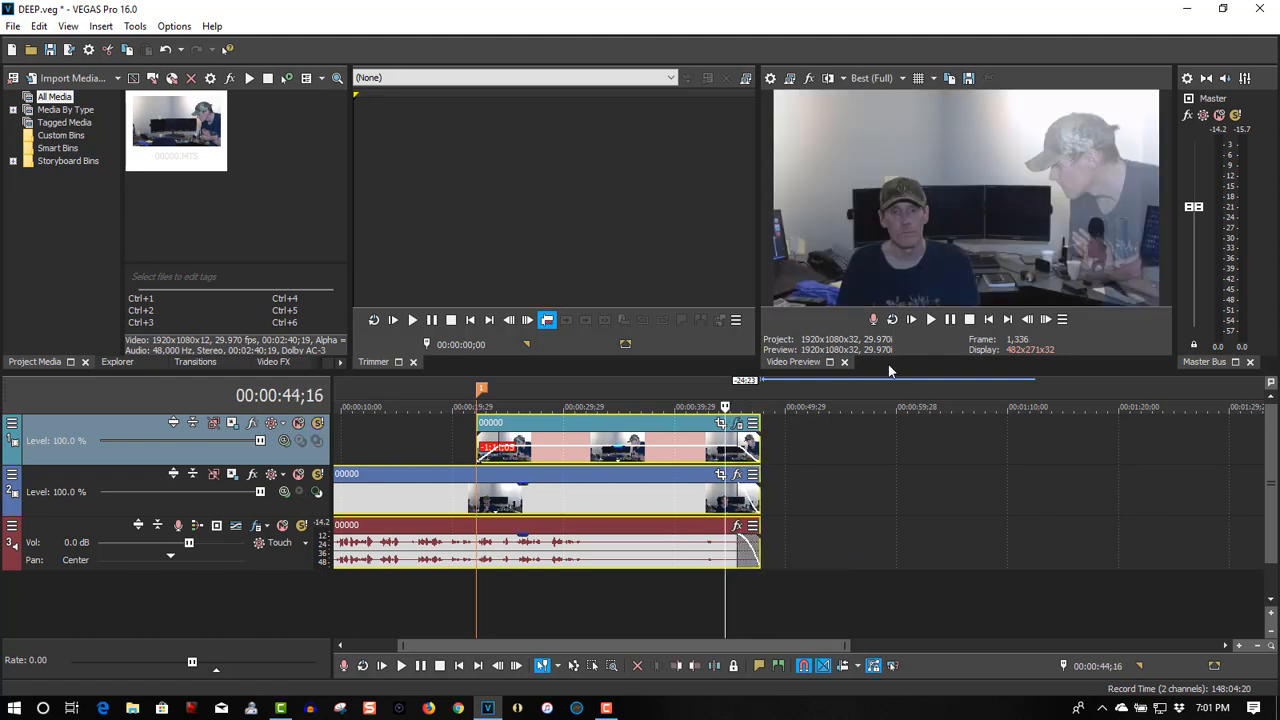
pyautogui.click(931, 320)
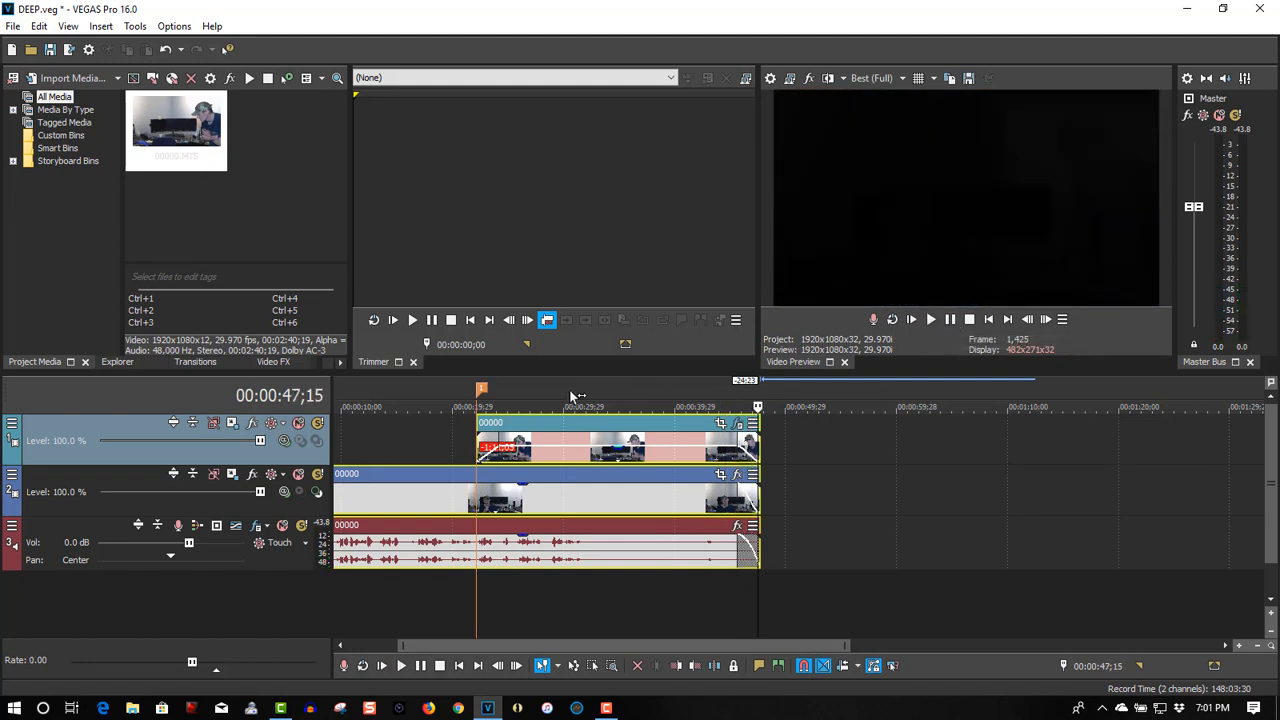
pyautogui.click(456, 398)
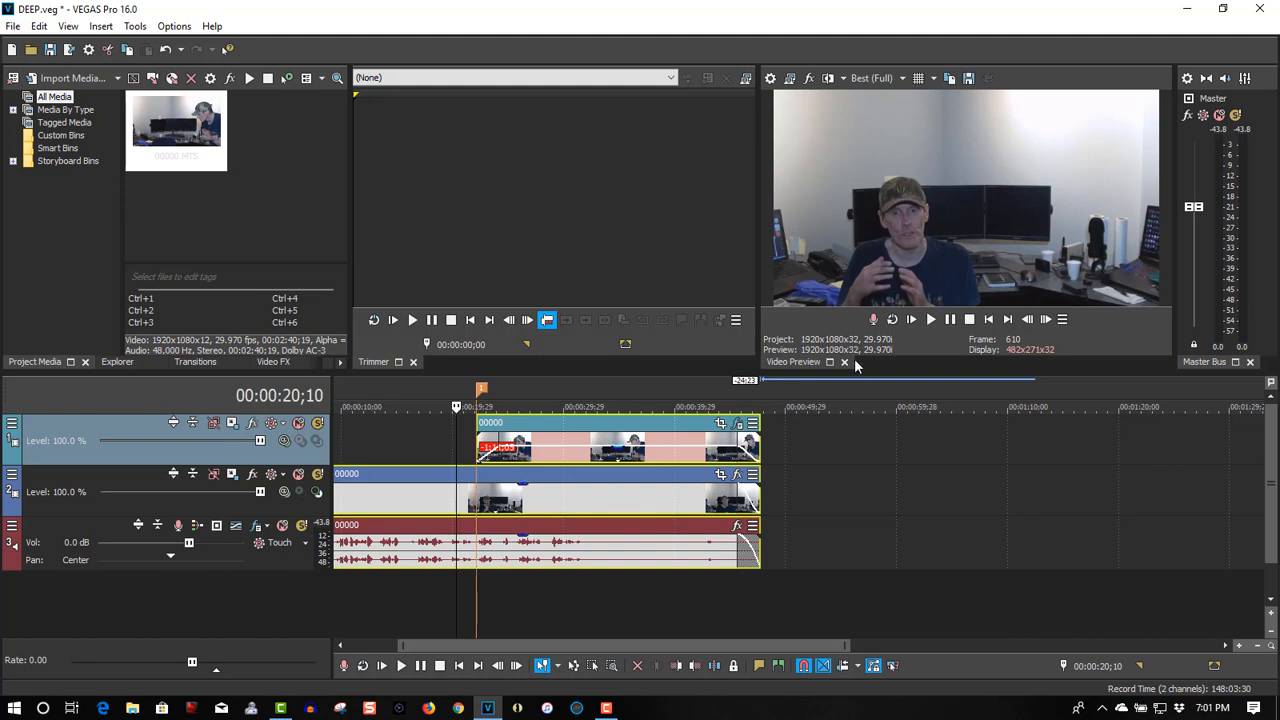
pyautogui.click(931, 321)
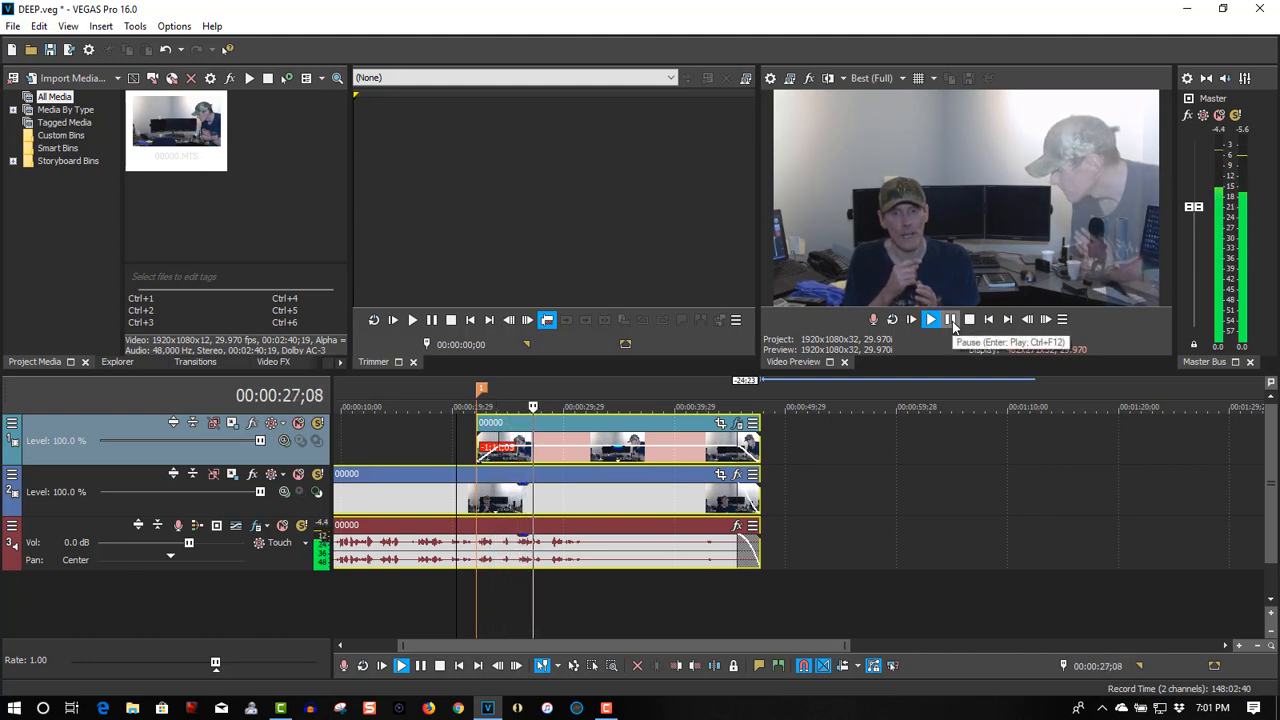
pyautogui.click(951, 320)
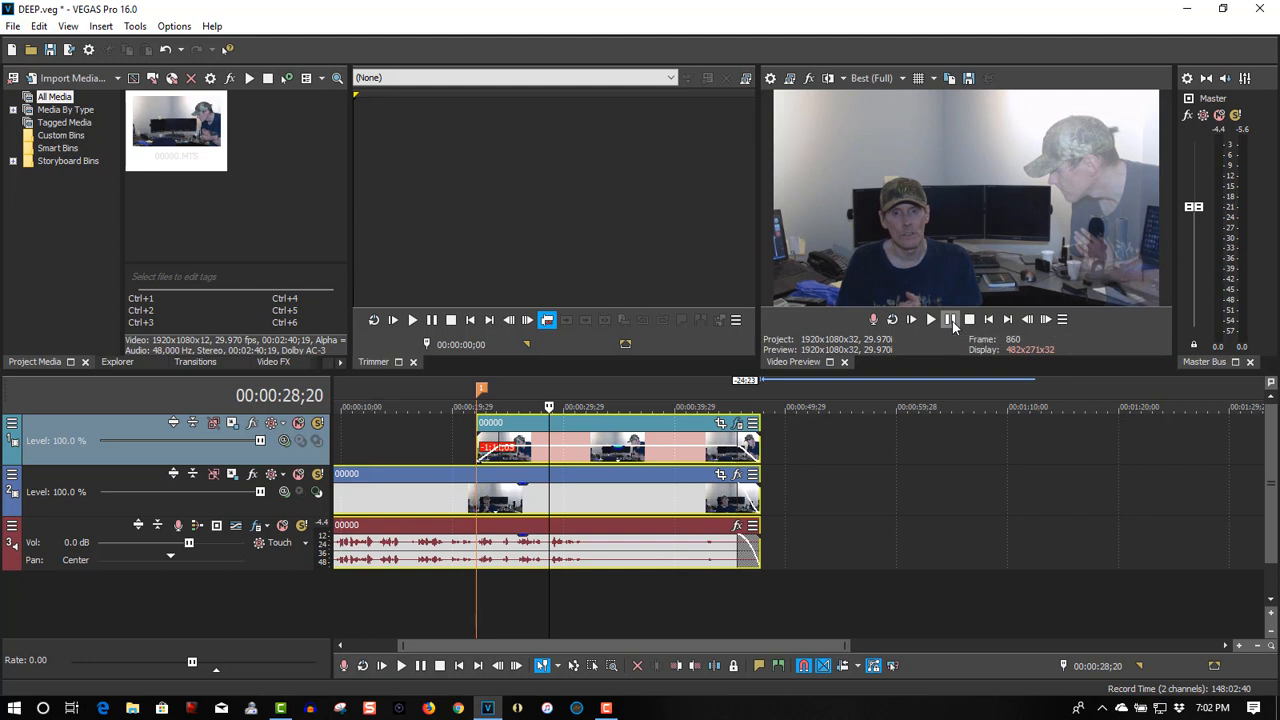